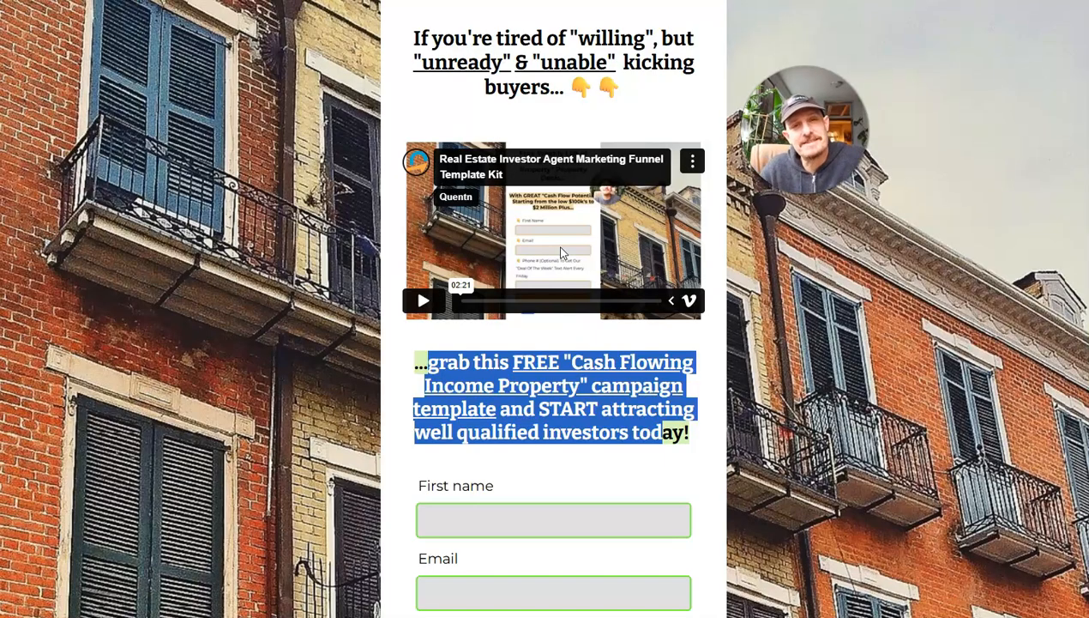
Examine the landing page's headline, video, free template offer, opt-in form and decline link.
left_click(429, 31)
left_click_drag(418, 36, 611, 85)
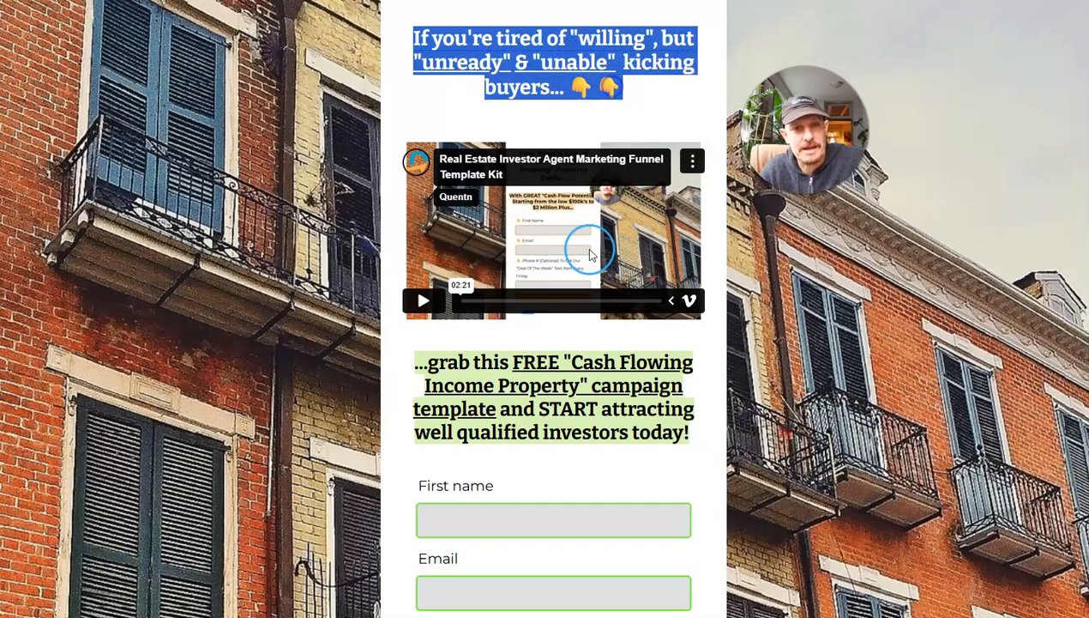
scroll(573, 214, "down", 1)
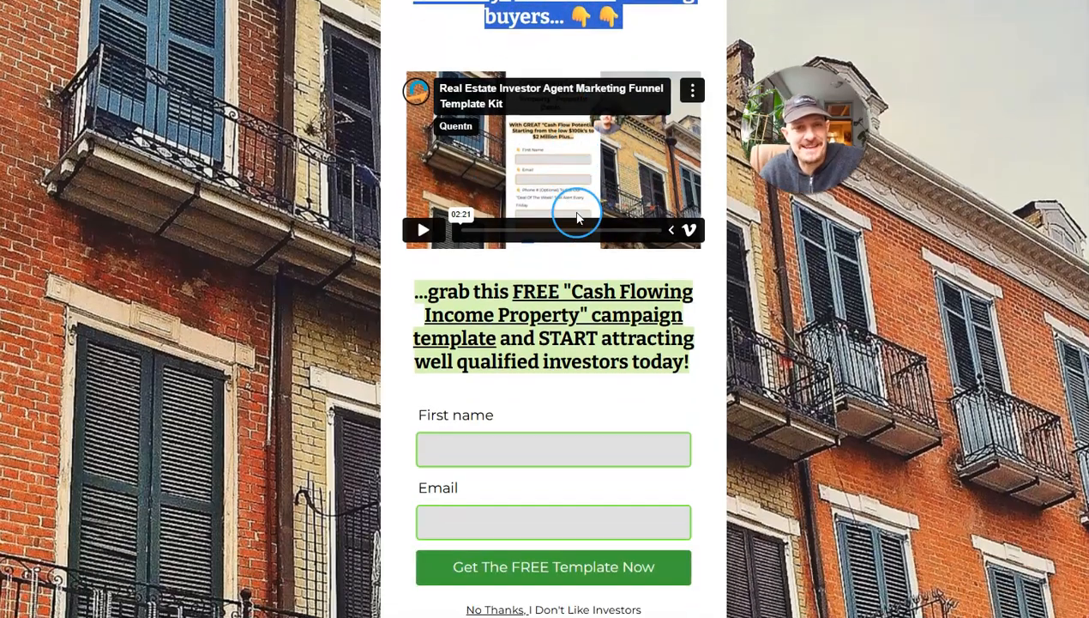
scroll(557, 206, "down", 1)
scroll(541, 198, "up", 1)
scroll(543, 221, "down", 1)
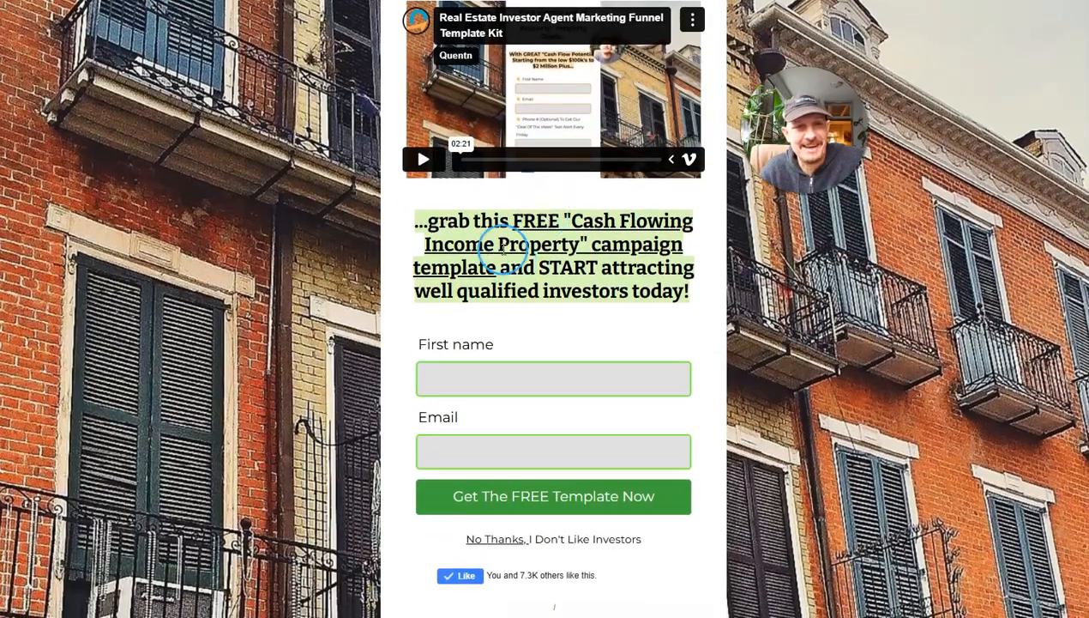
left_click_drag(443, 225, 687, 297)
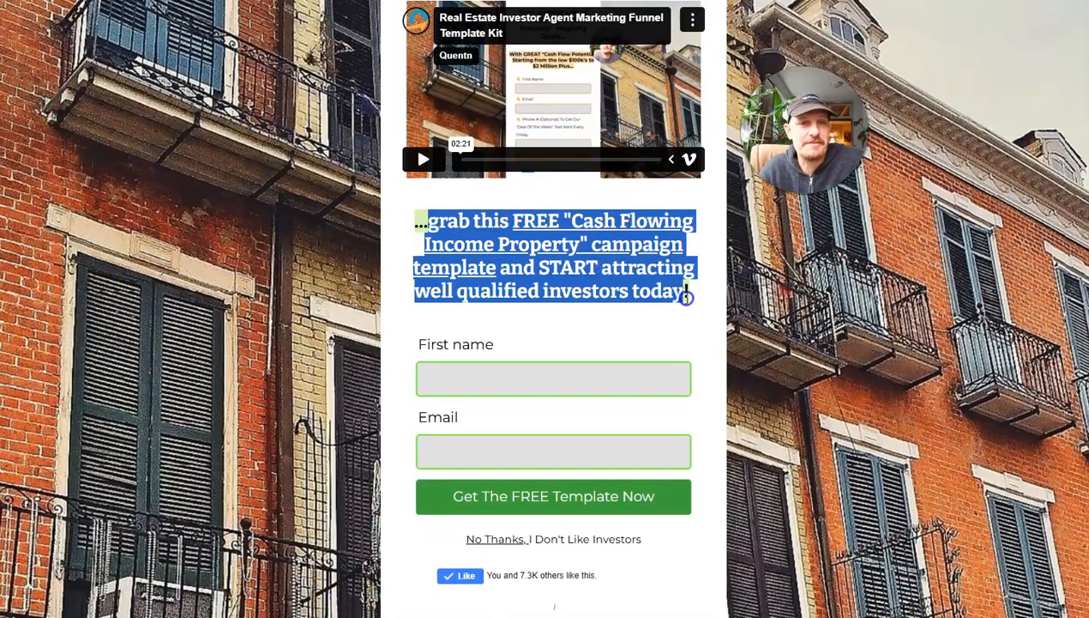
scroll(612, 313, "up", 2)
scroll(611, 318, "down", 3)
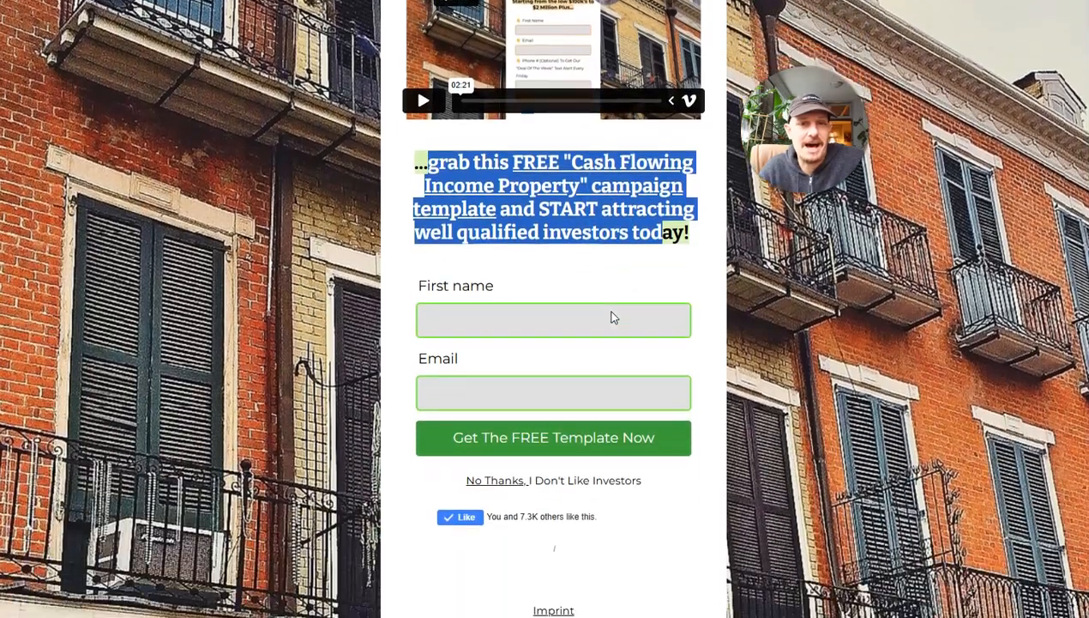
left_click(566, 262)
left_click(511, 317)
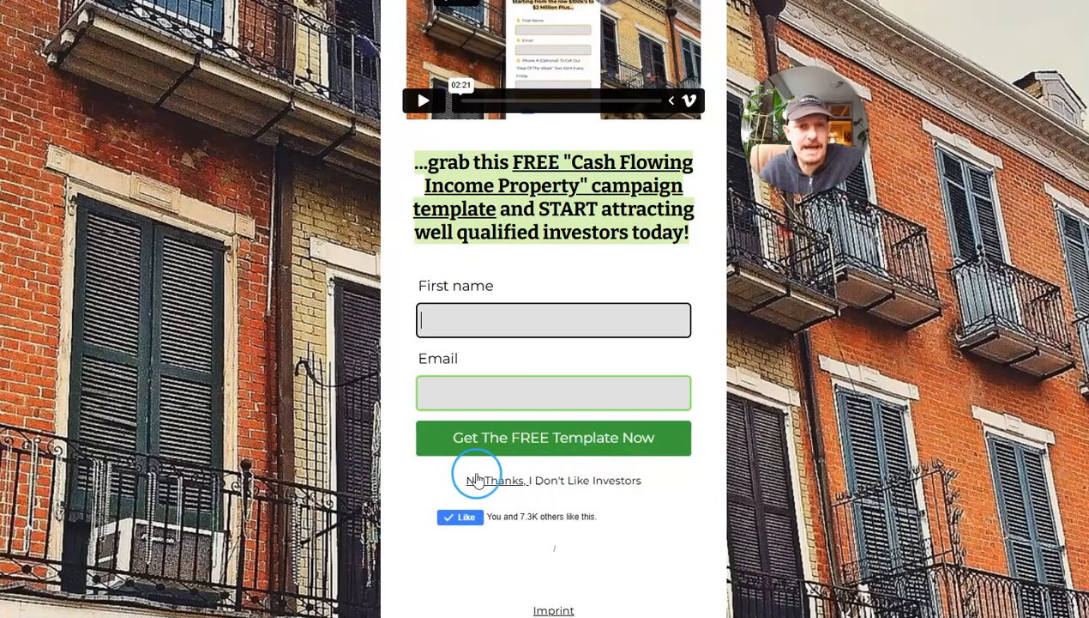
left_click_drag(440, 474, 632, 485)
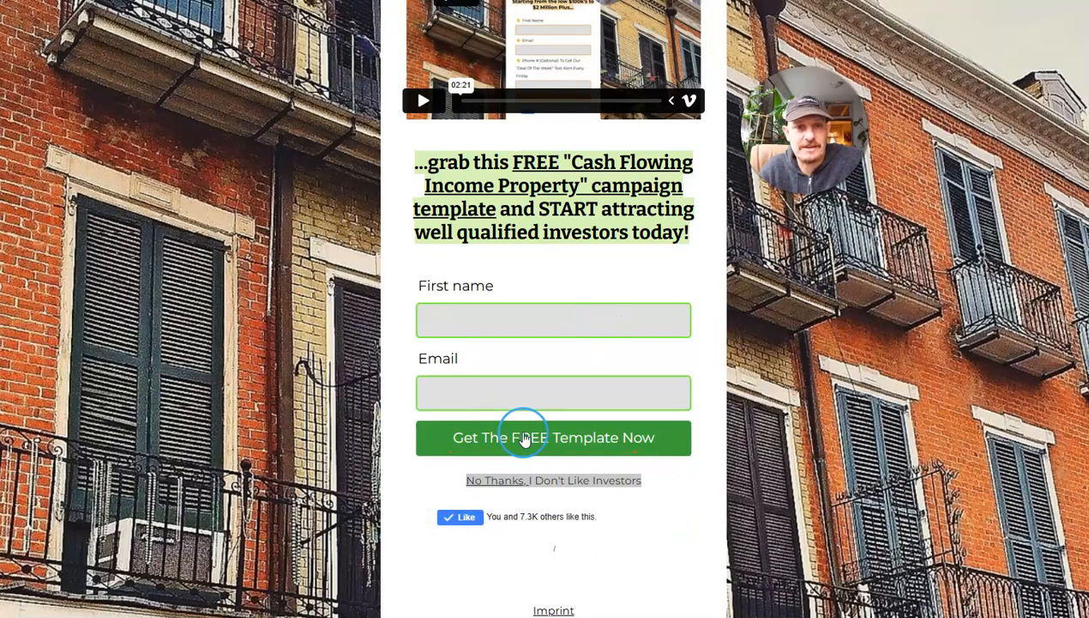
View the free mini course page behind the "No Thanks, I Don't Like Investors" link and return to the landing page.
left_click(501, 483)
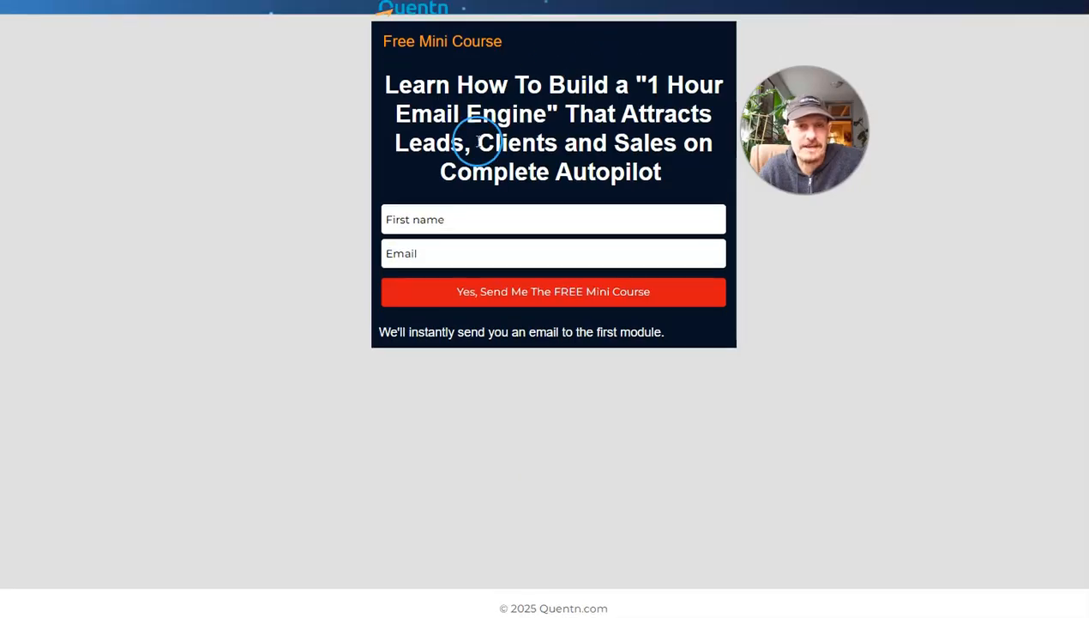
scroll(573, 317, "down", 1)
scroll(661, 353, "up", 1)
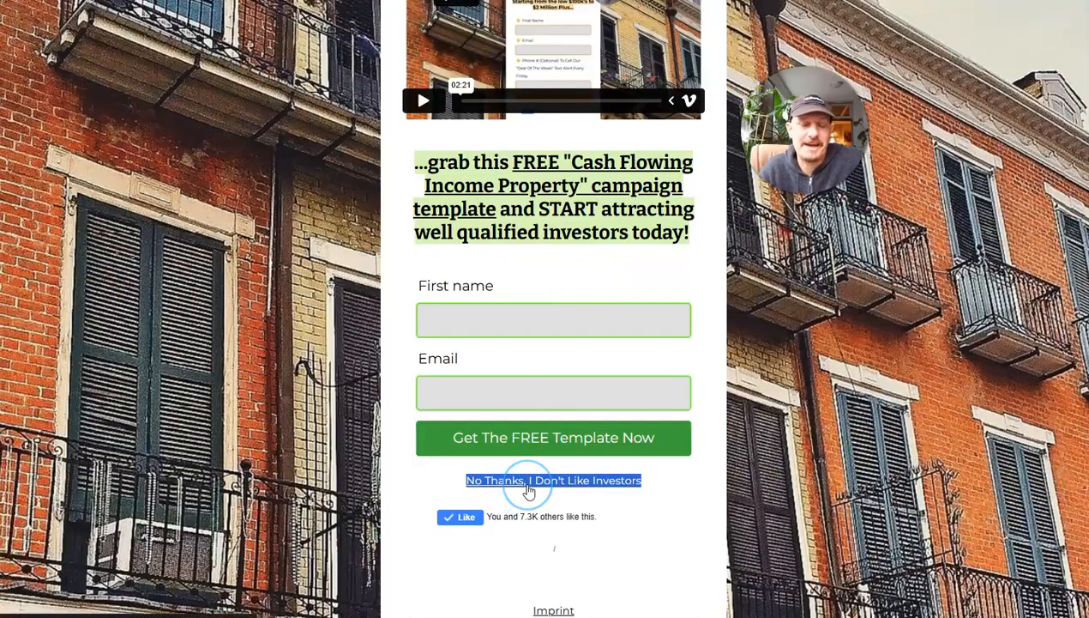
scroll(545, 313, "up", 3)
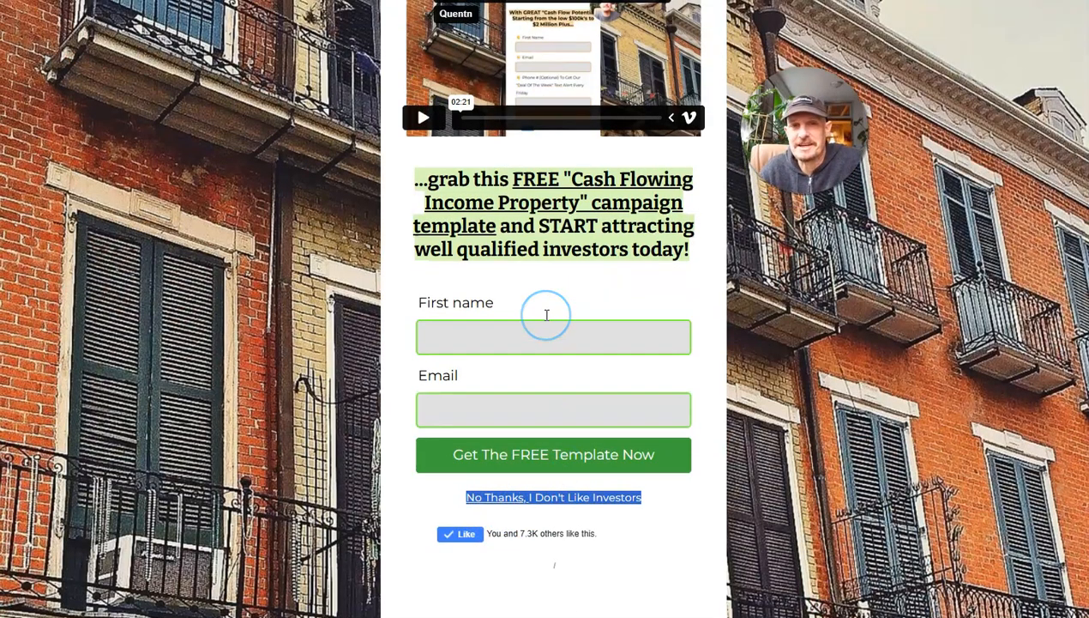
scroll(546, 315, "down", 3)
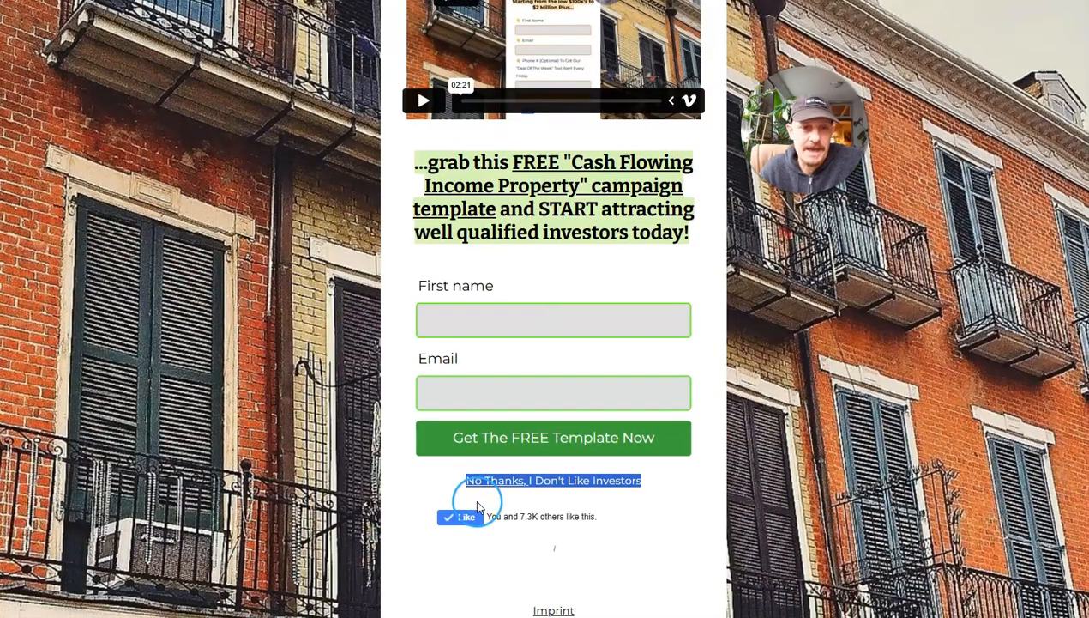
Examine the Like button and social proof below the opt-in form's decline link.
left_click_drag(600, 515, 545, 516)
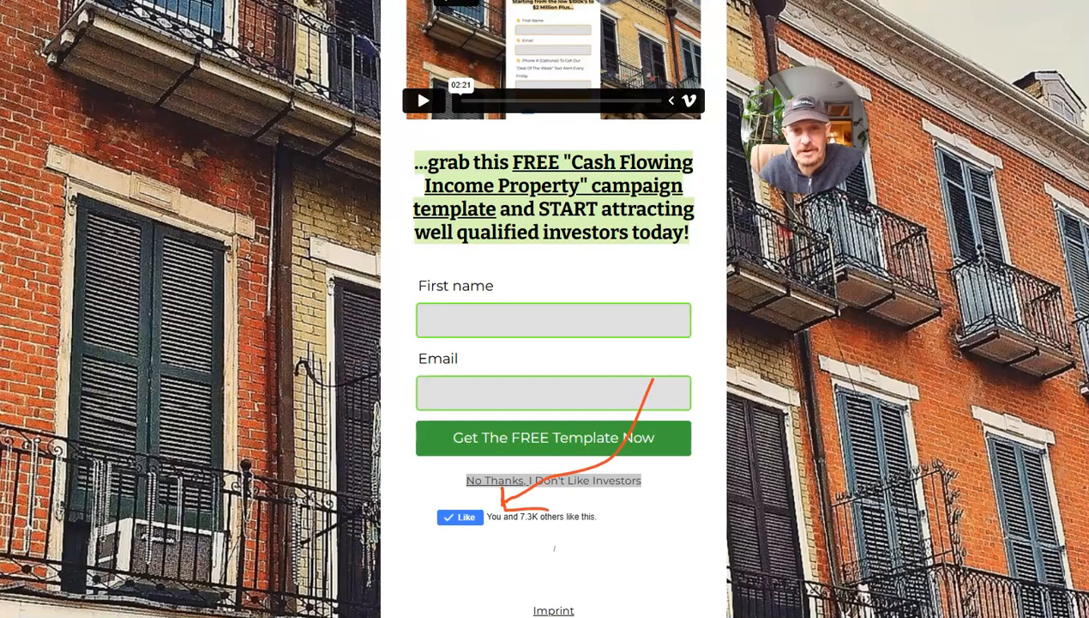
left_click_drag(463, 556, 607, 513)
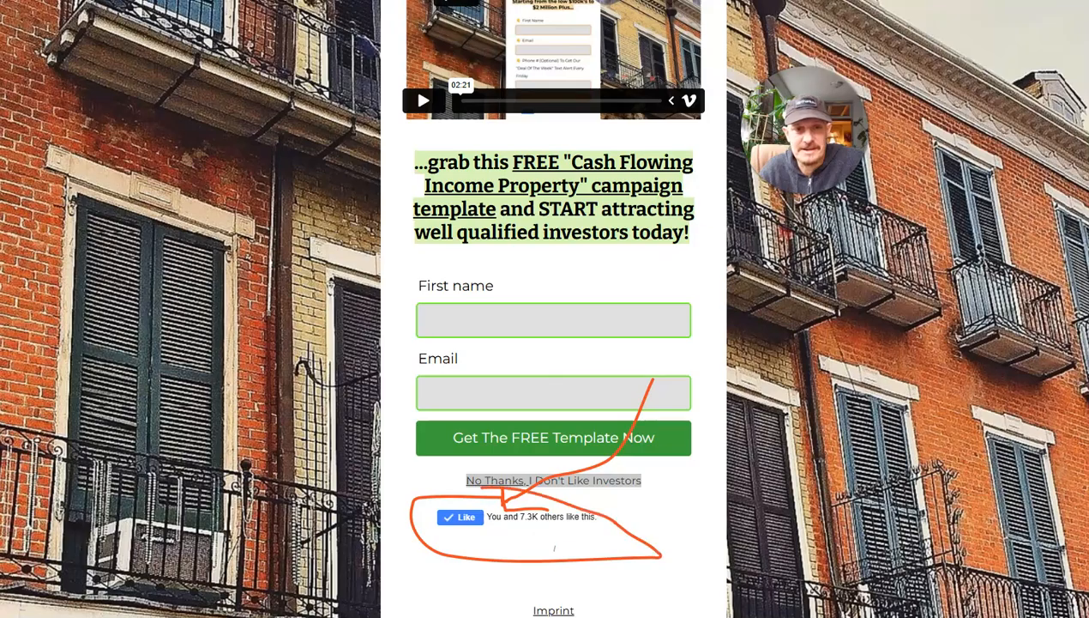
left_click_drag(529, 556, 433, 487)
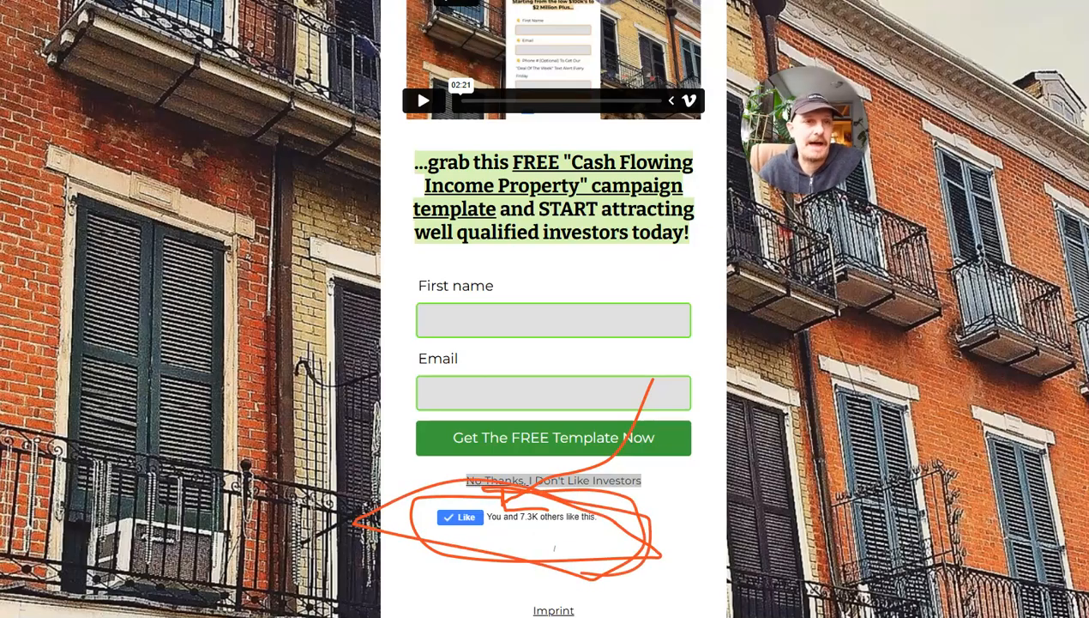
left_click(374, 25)
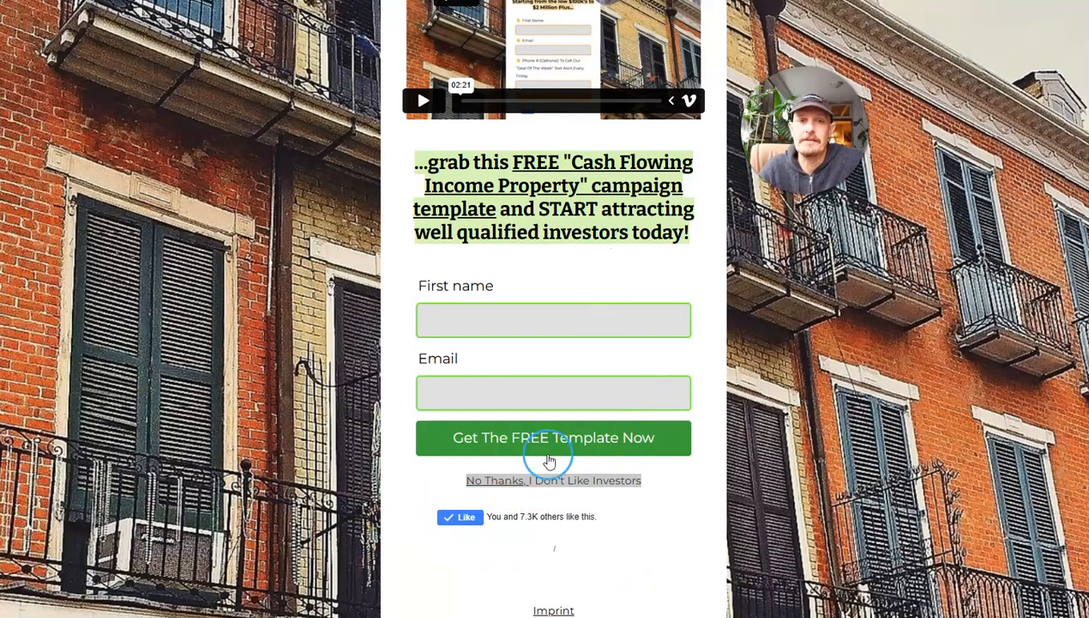
scroll(605, 537, "up", 1)
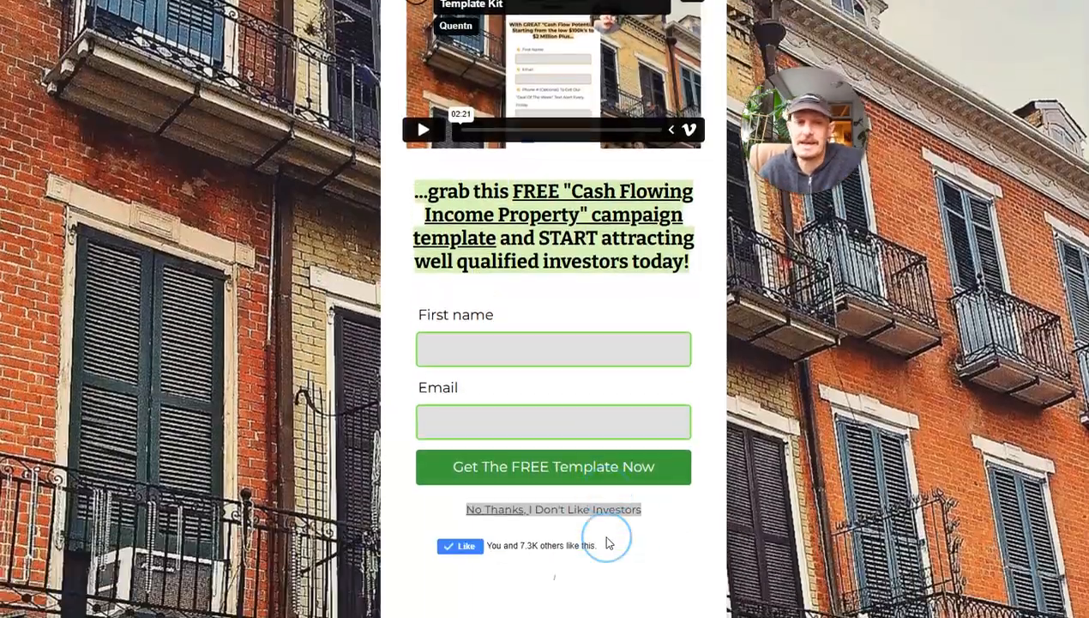
scroll(606, 540, "down", 1)
scroll(608, 539, "up", 3)
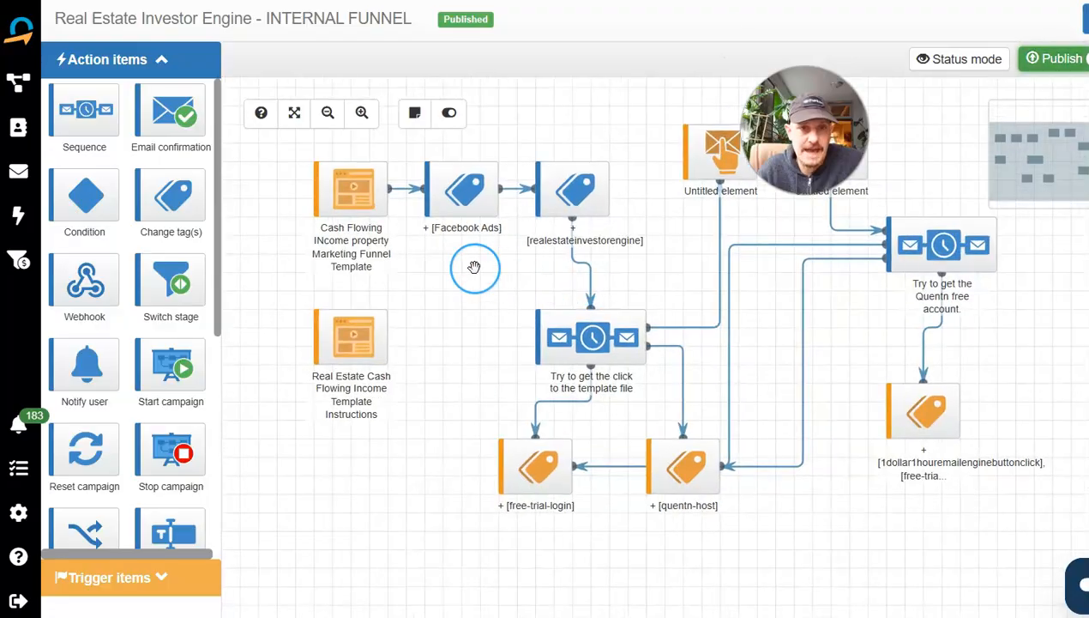
In the Real Estate Investor Engine campaign, open the "Cash Flowing INcome property Marketing Funnel Template" landing page in the fullscreen editor.
scroll(475, 268, "down", 1)
left_click_drag(732, 237, 687, 241)
scroll(597, 333, "up", 1)
mouse_move(326, 190)
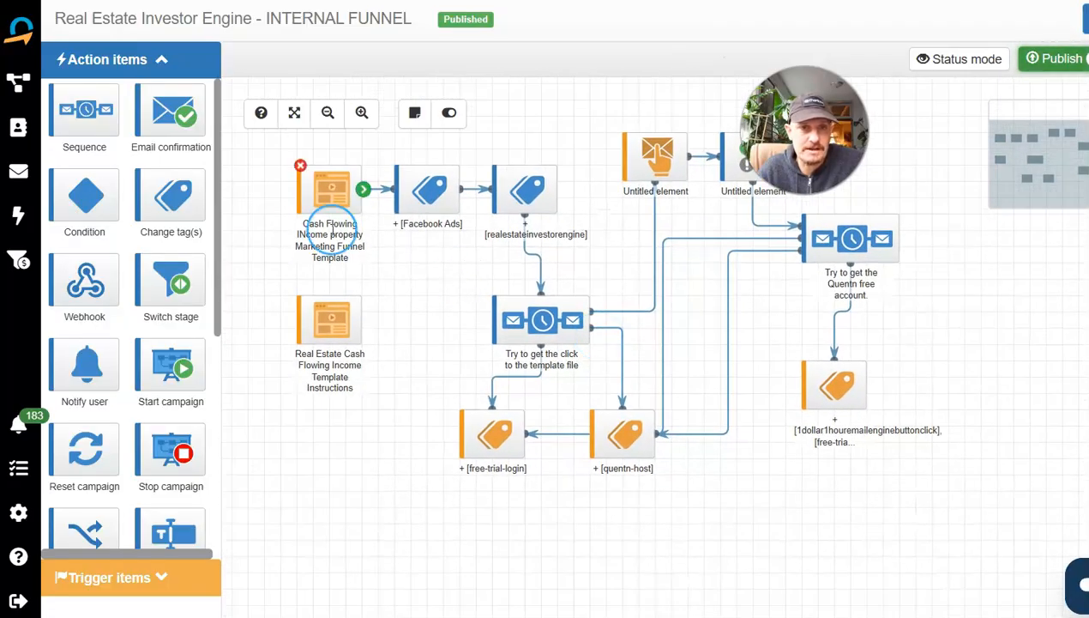
mouse_move(326, 191)
left_mouse_down()
mouse_move(288, 192)
mouse_move(329, 179)
left_mouse_up()
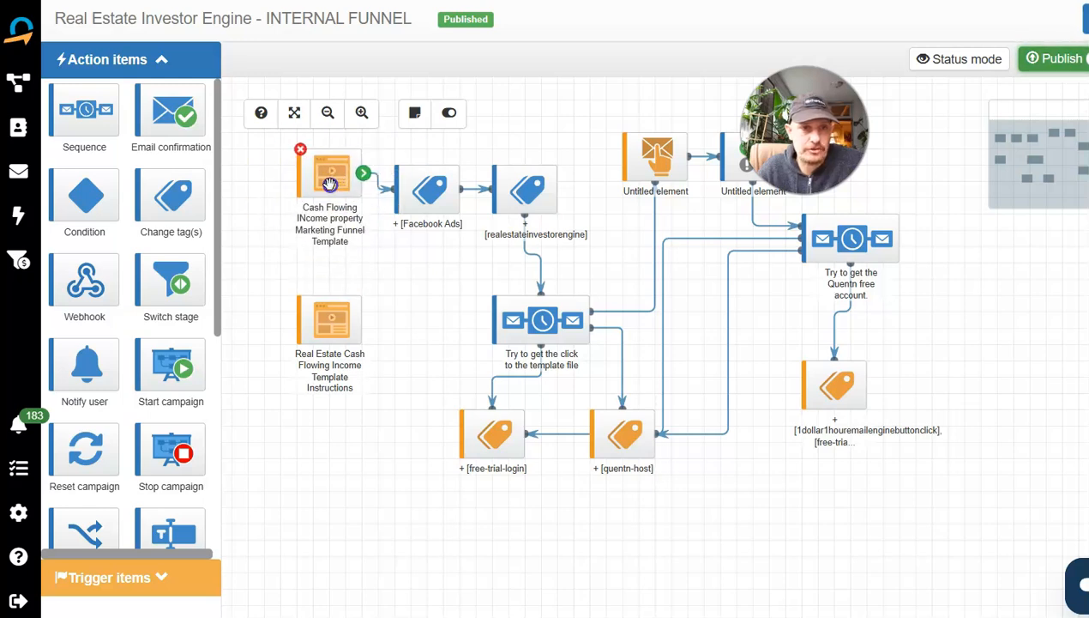
double_click(328, 178)
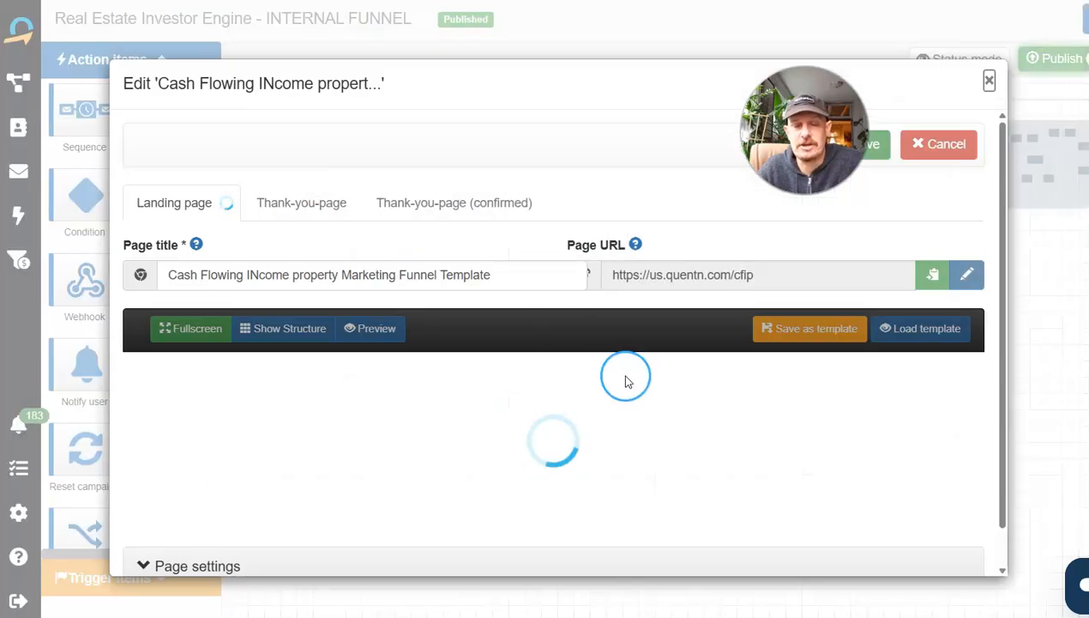
left_click(196, 329)
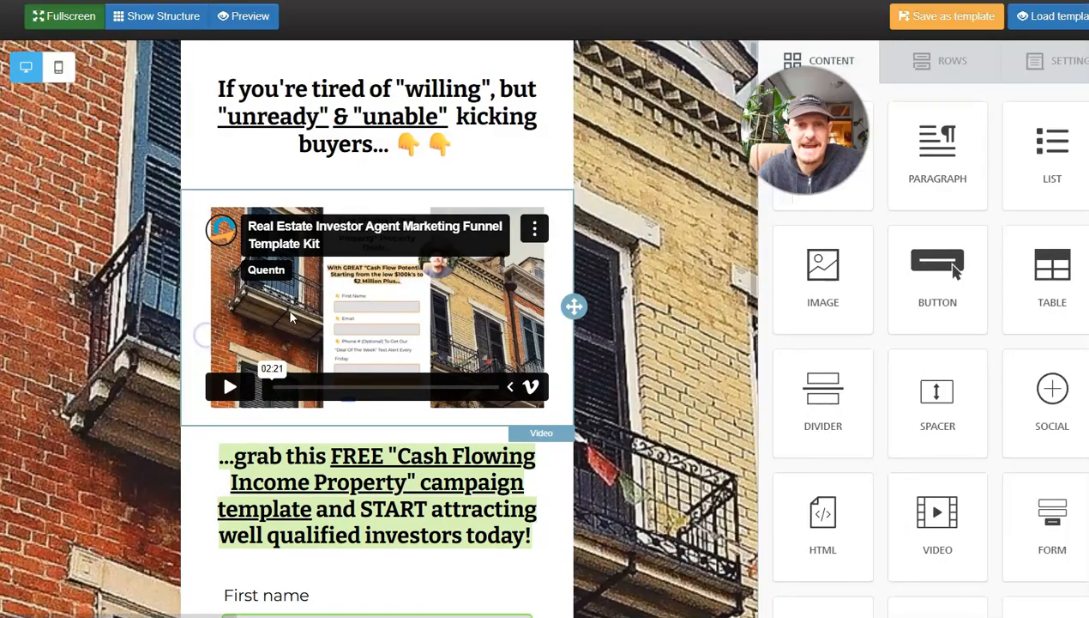
Set the landing page's content area width to 485px in the design settings and review the page layout.
left_click(1042, 66)
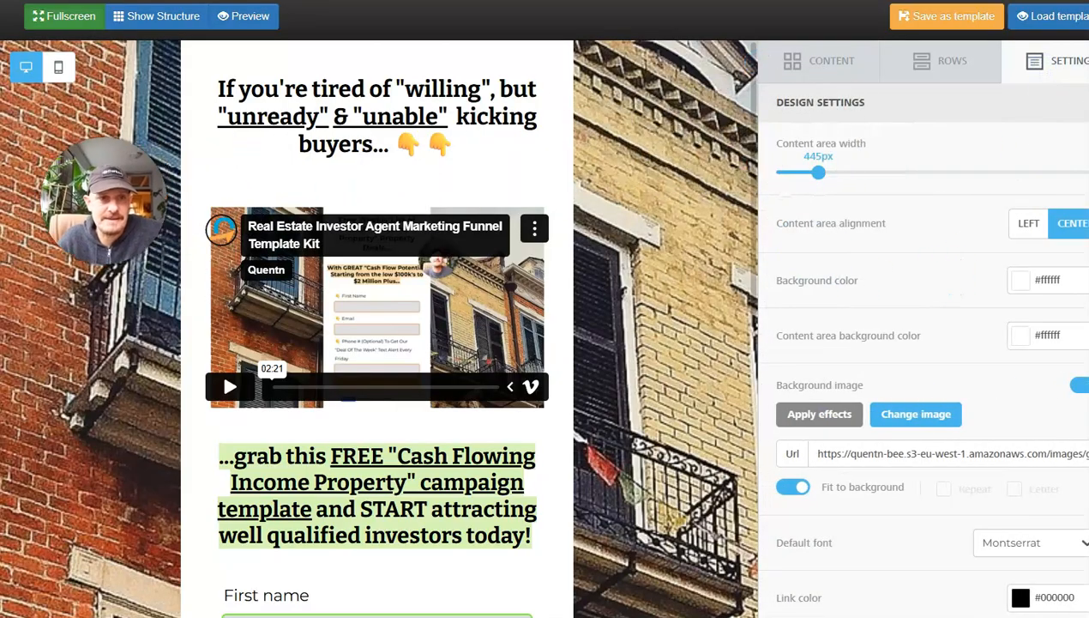
left_click(1038, 65)
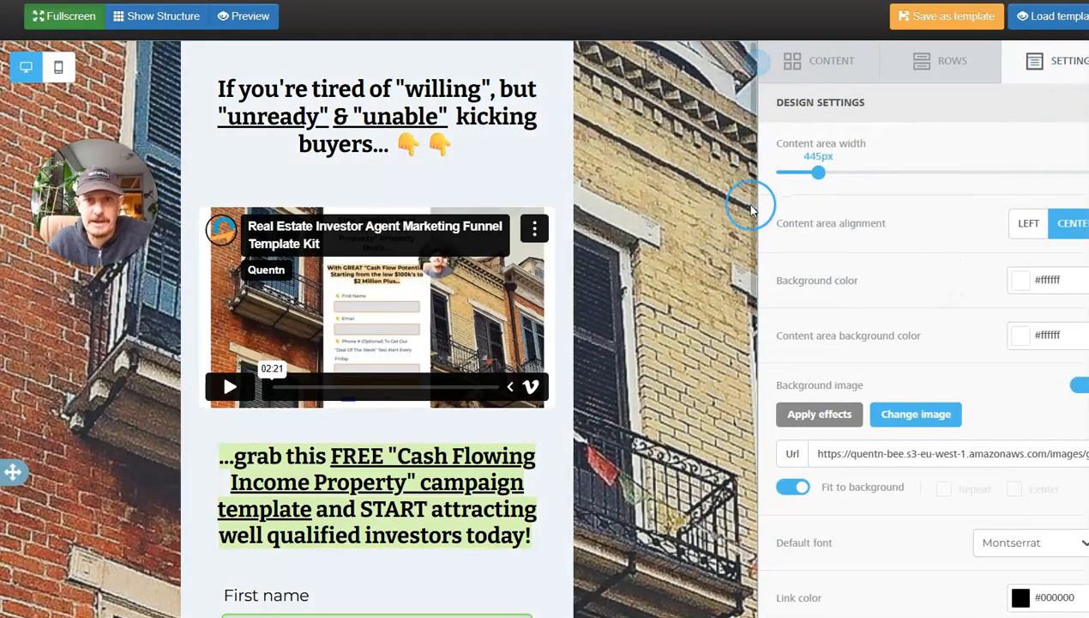
mouse_move(816, 171)
left_mouse_down()
mouse_move(844, 172)
mouse_move(804, 184)
mouse_move(836, 184)
mouse_move(823, 191)
mouse_move(830, 170)
left_mouse_up()
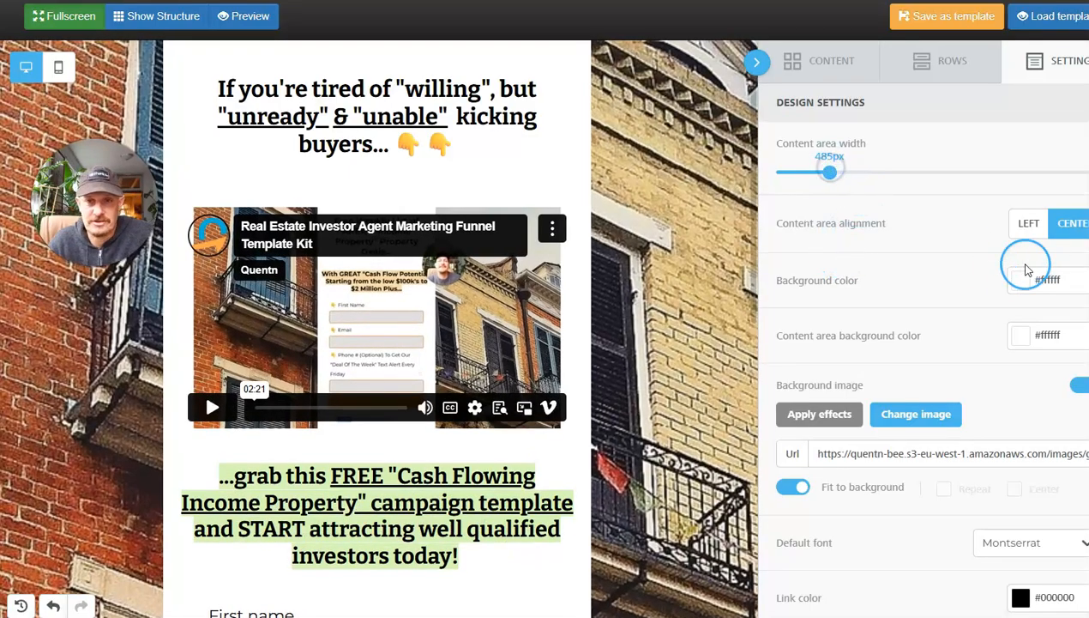
scroll(489, 332, "down", 3)
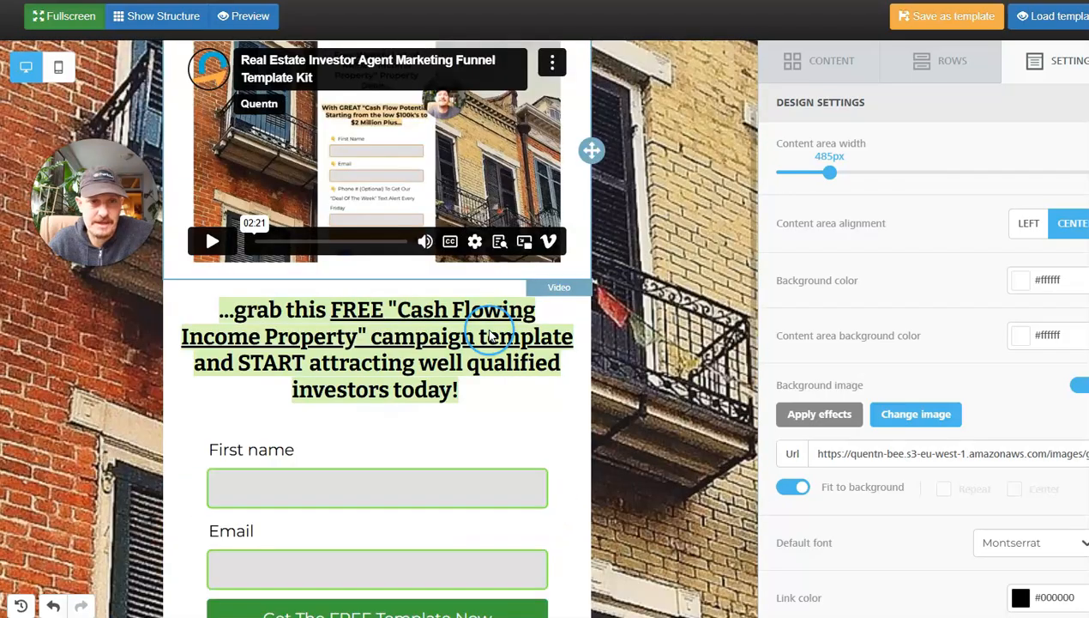
scroll(429, 223, "up", 3)
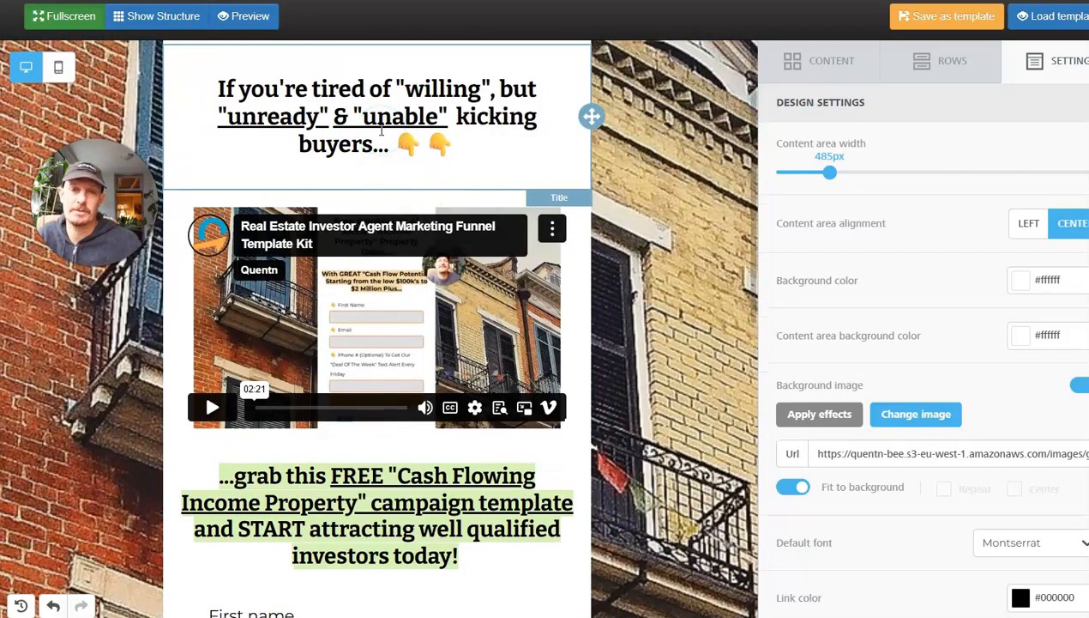
Open the file manager for changing the landing page's background image.
scroll(1066, 343, "down", 1)
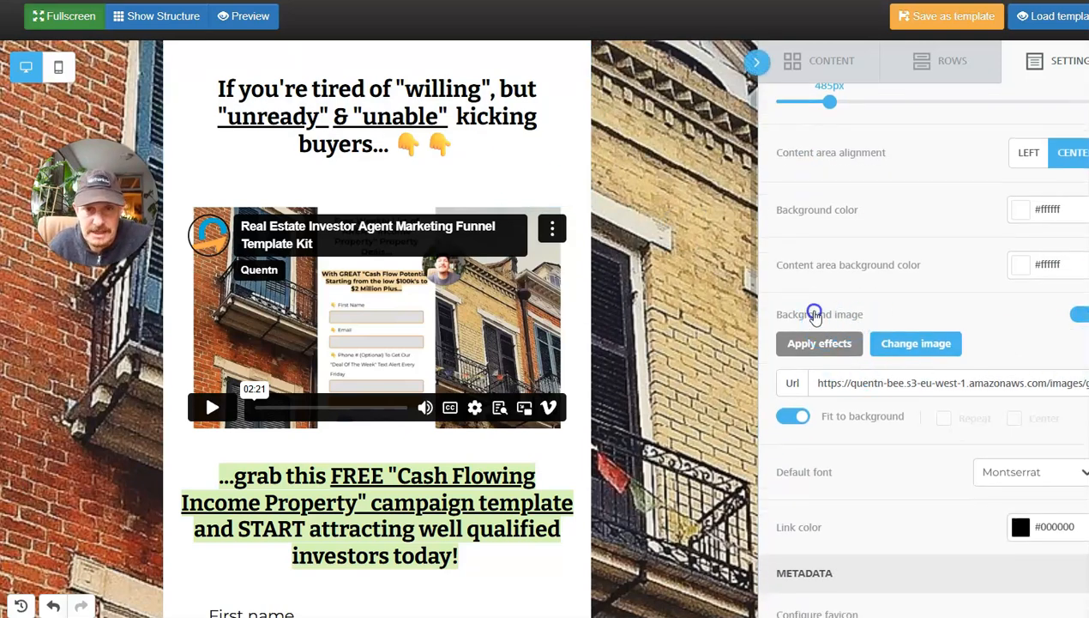
scroll(694, 350, "down", 2)
scroll(705, 353, "up", 2)
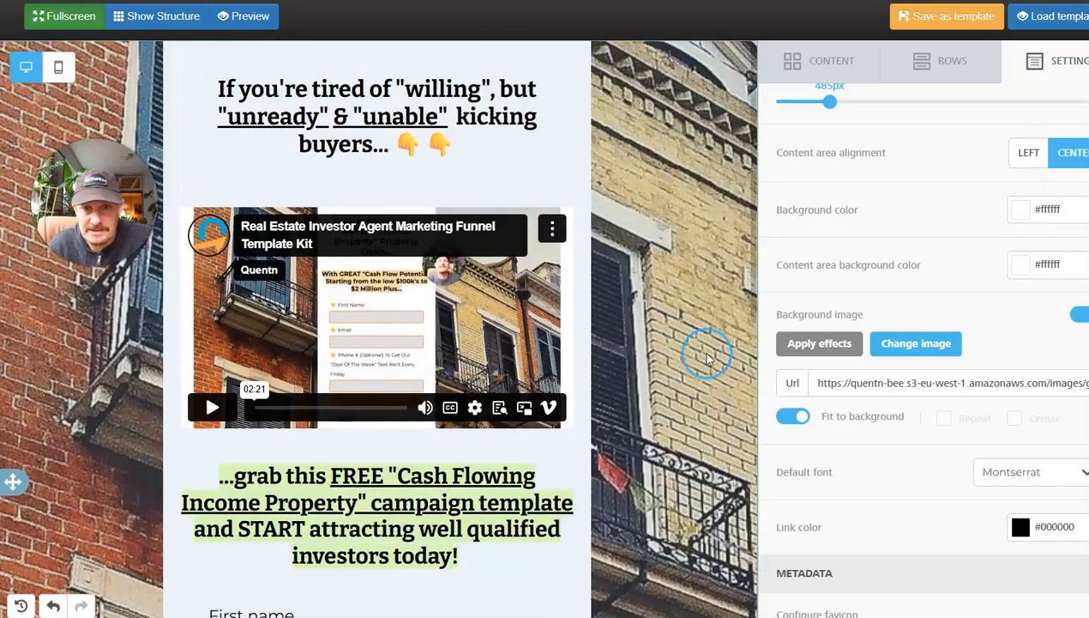
scroll(896, 412, "down", 1)
scroll(895, 437, "up", 1)
left_click(922, 346)
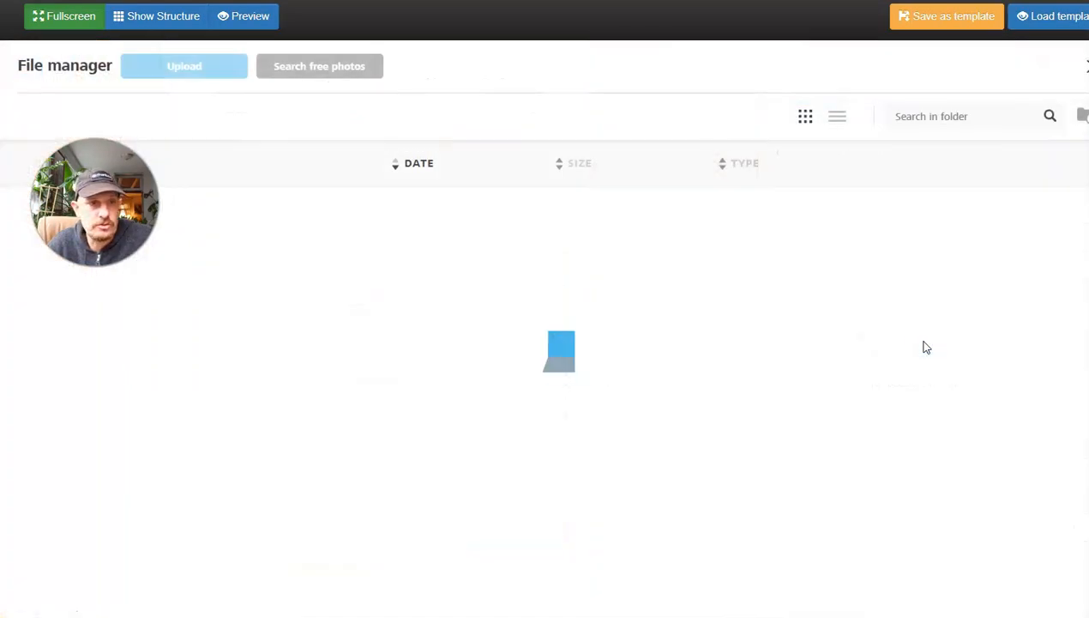
left_click(649, 307)
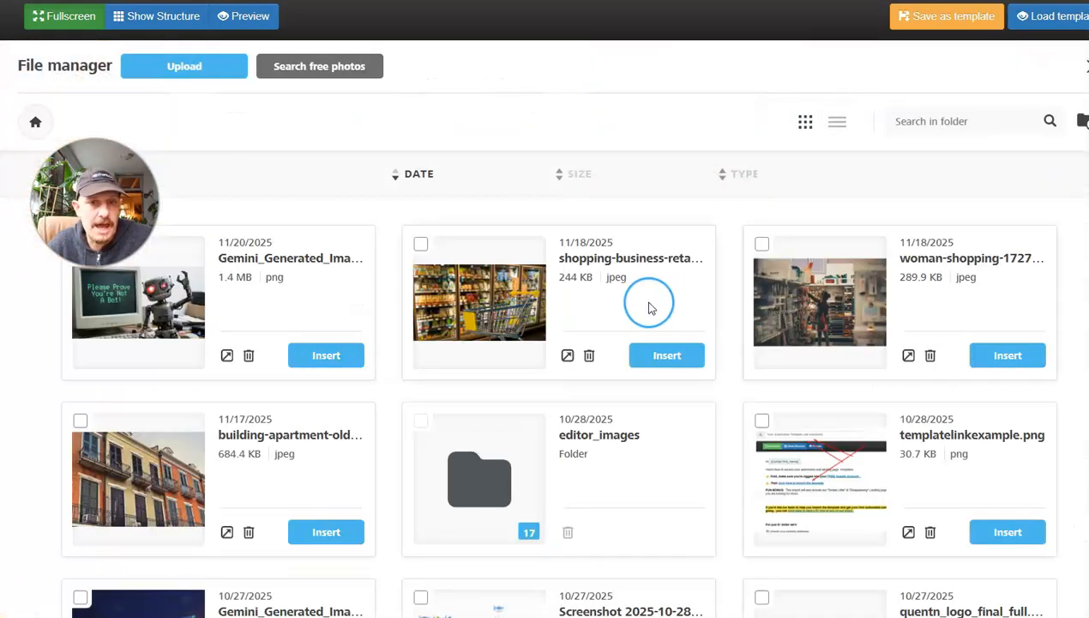
Search the free stock photos for "apartment build", browse the images and return to the file manager.
left_click(294, 73)
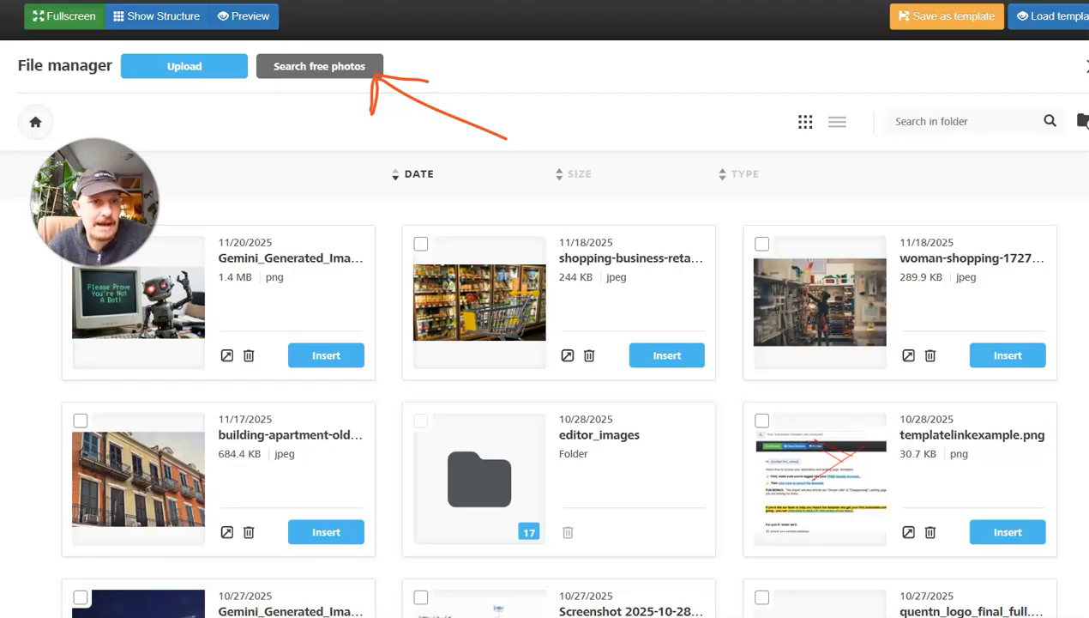
left_click(315, 67)
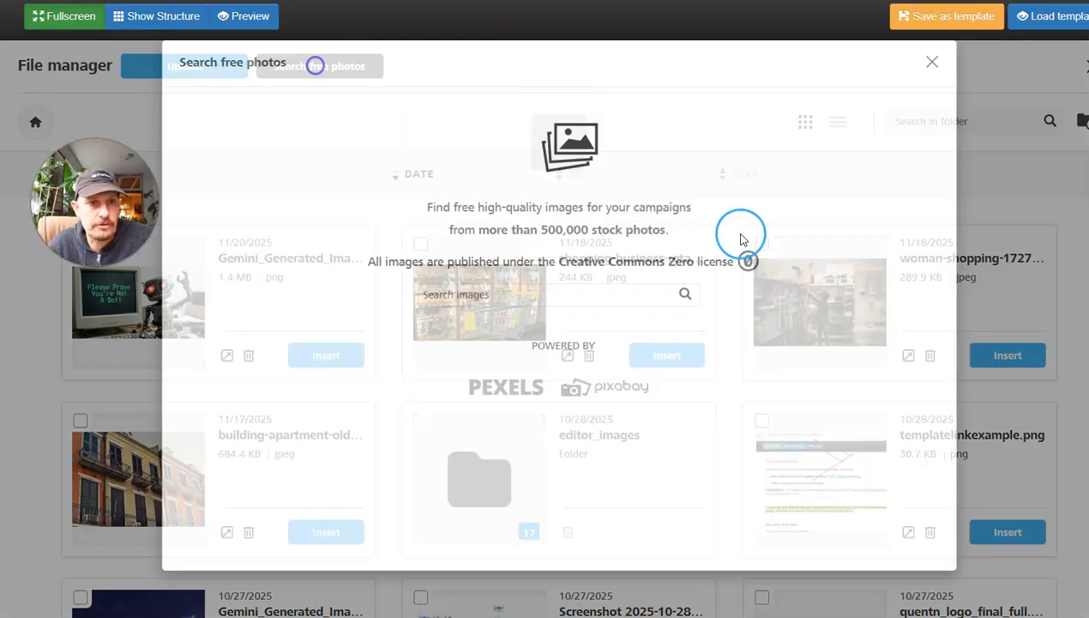
left_click(485, 327)
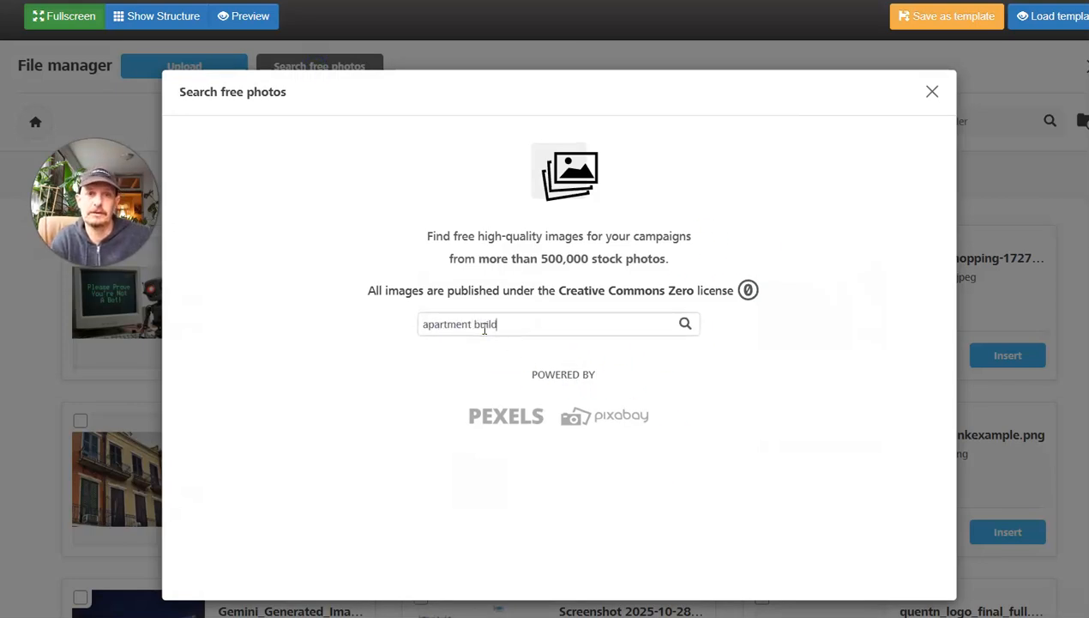
key("Return")
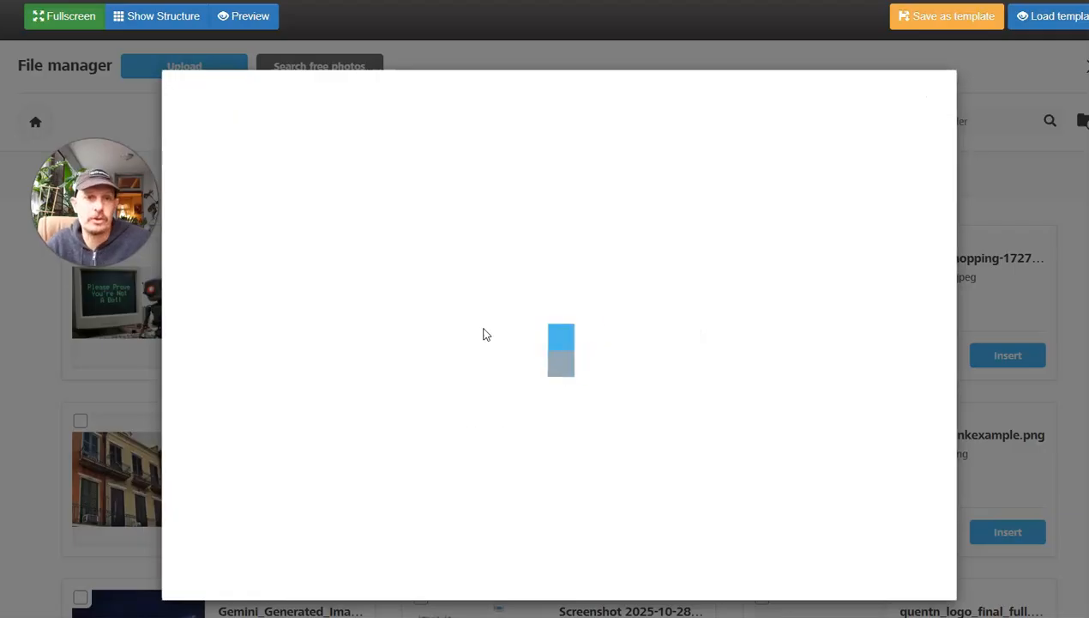
scroll(525, 331, "down", 3)
scroll(666, 295, "up", 3)
left_click(932, 98)
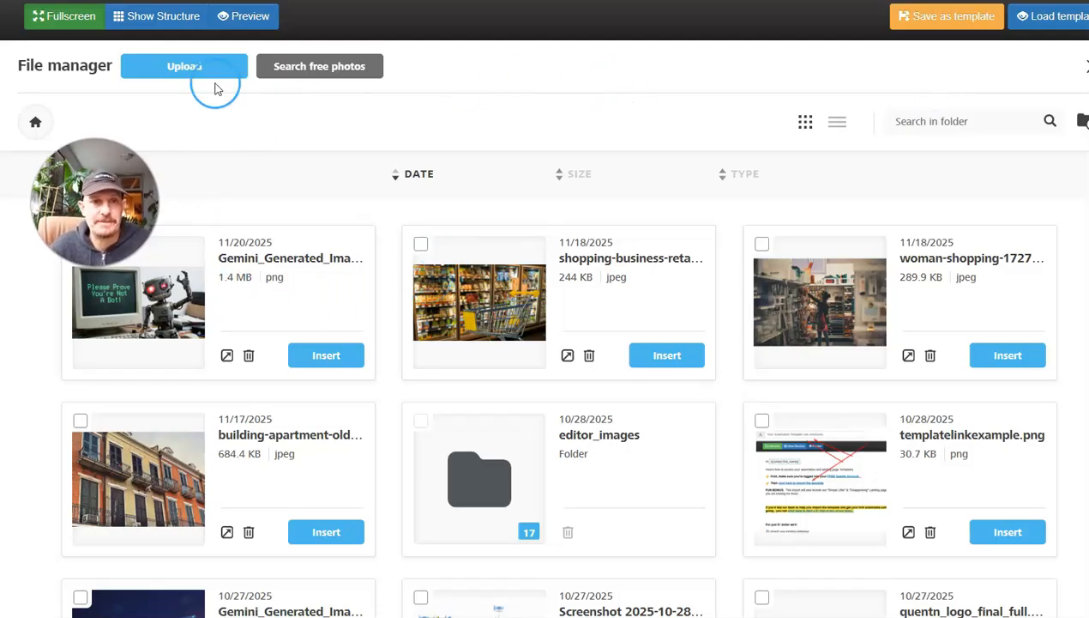
Close the file manager and try the background image with Fit to background off, restoring the option after comparing the page.
left_click(1084, 66)
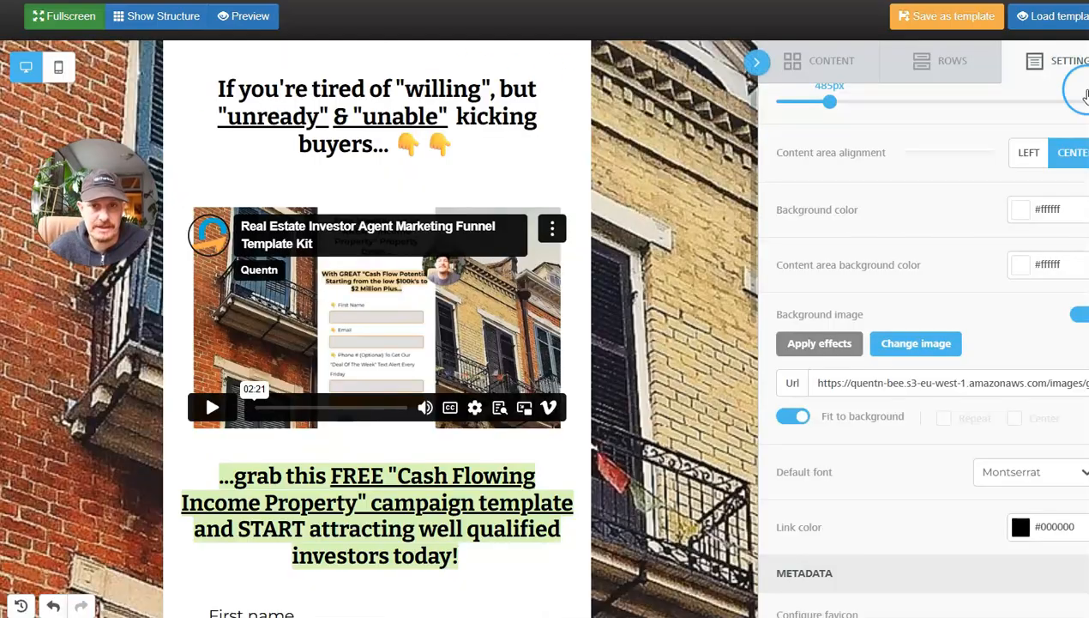
left_click(799, 418)
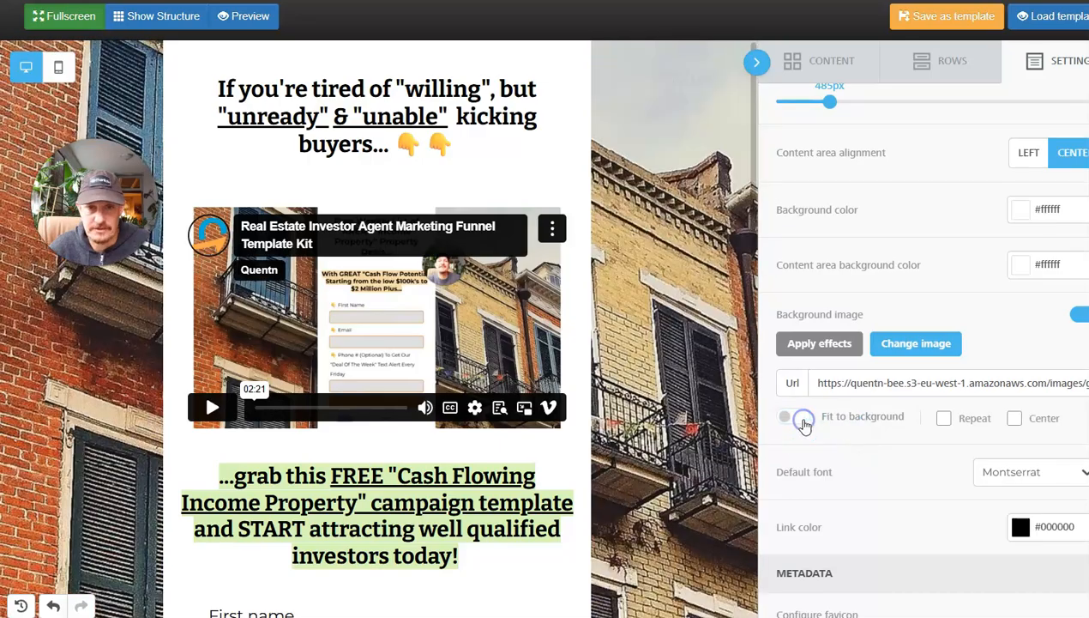
left_click(792, 418)
scroll(691, 401, "down", 7)
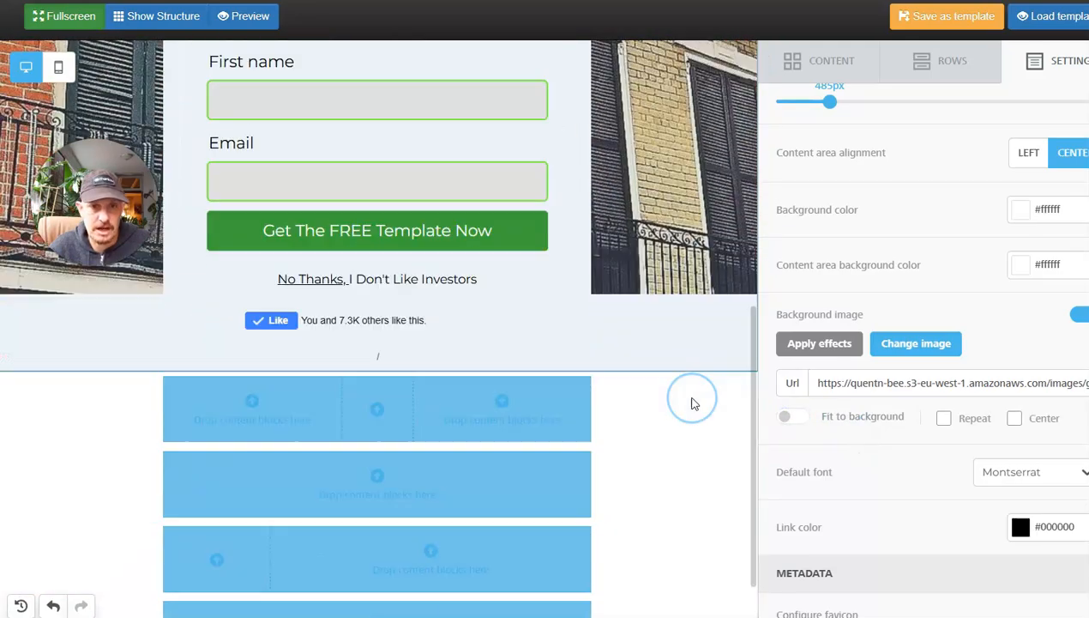
scroll(693, 401, "up", 2)
scroll(710, 499, "up", 2)
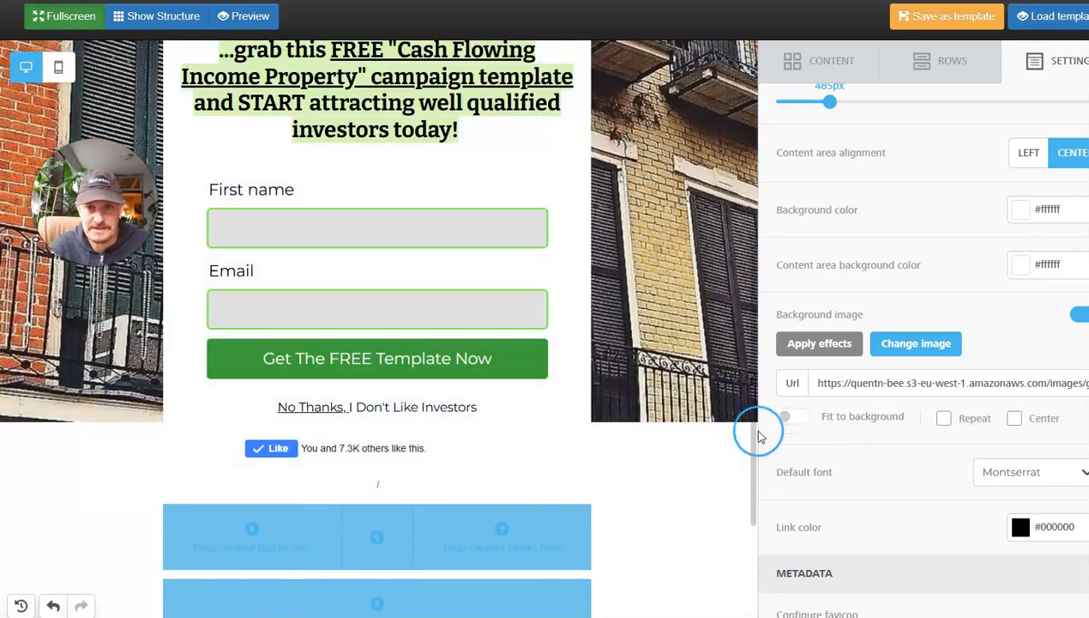
left_click(784, 417)
scroll(868, 428, "down", 3)
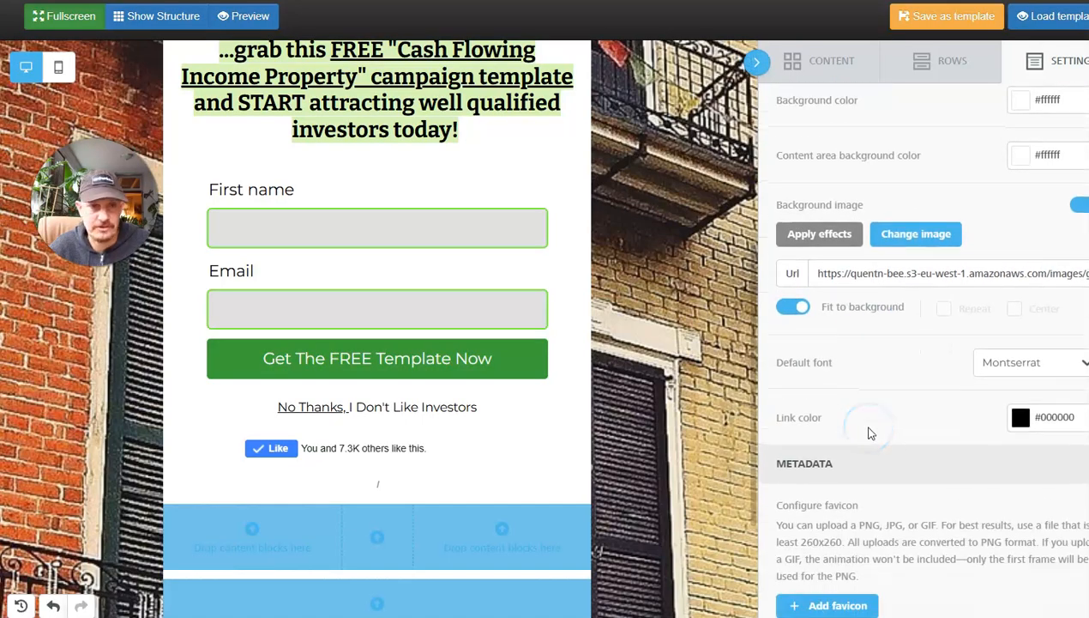
scroll(871, 432, "up", 5)
Select the landing page's video block and highlight its embedded Vimeo URL in the video properties.
left_click(819, 65)
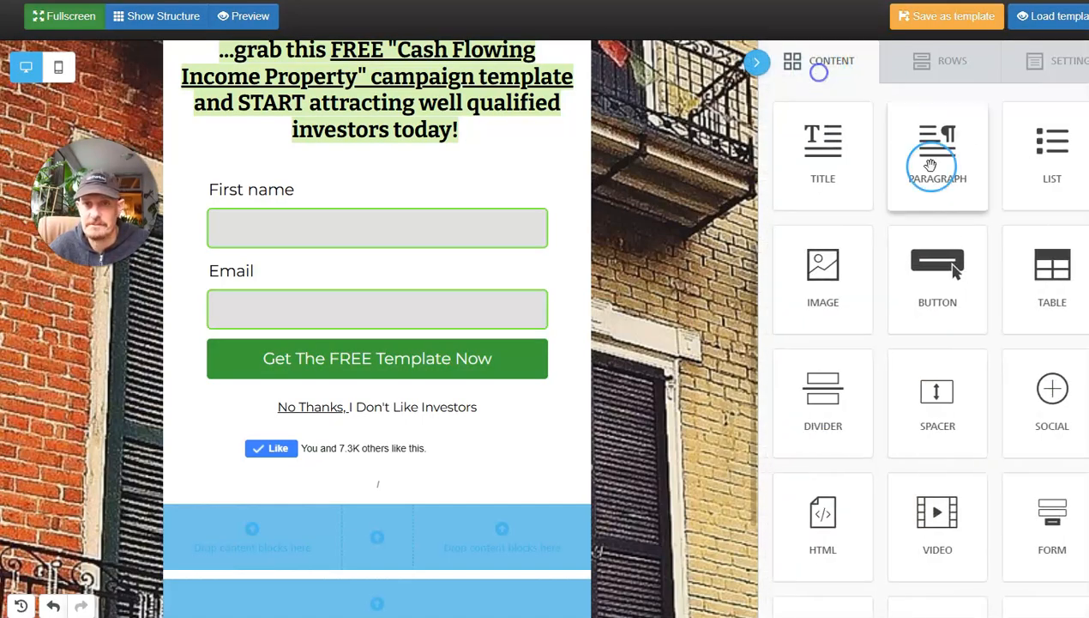
scroll(504, 288, "up", 5)
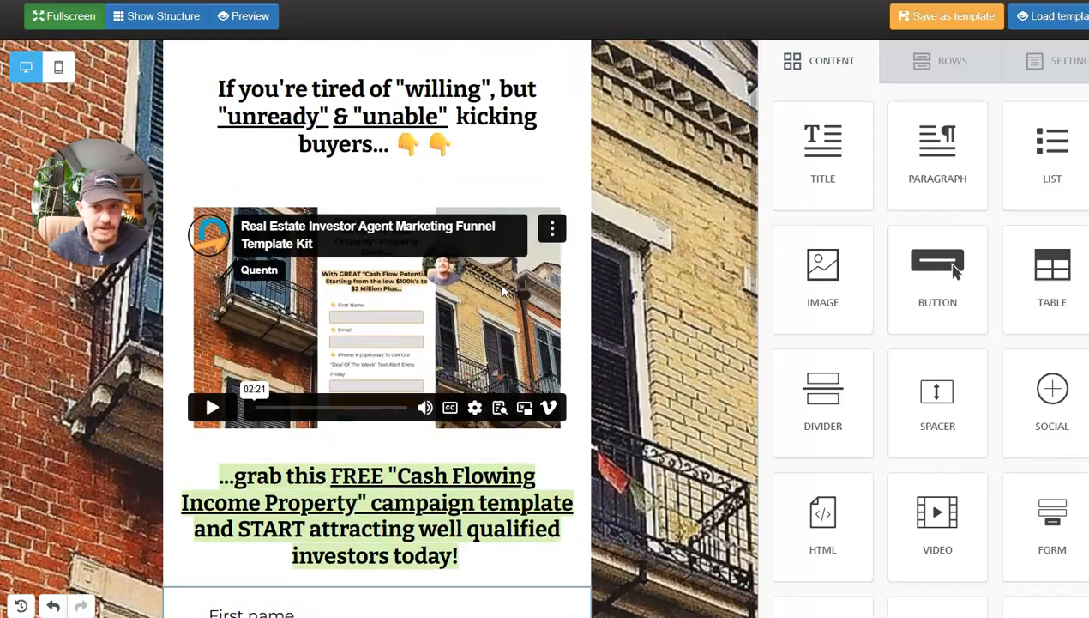
left_click(745, 215)
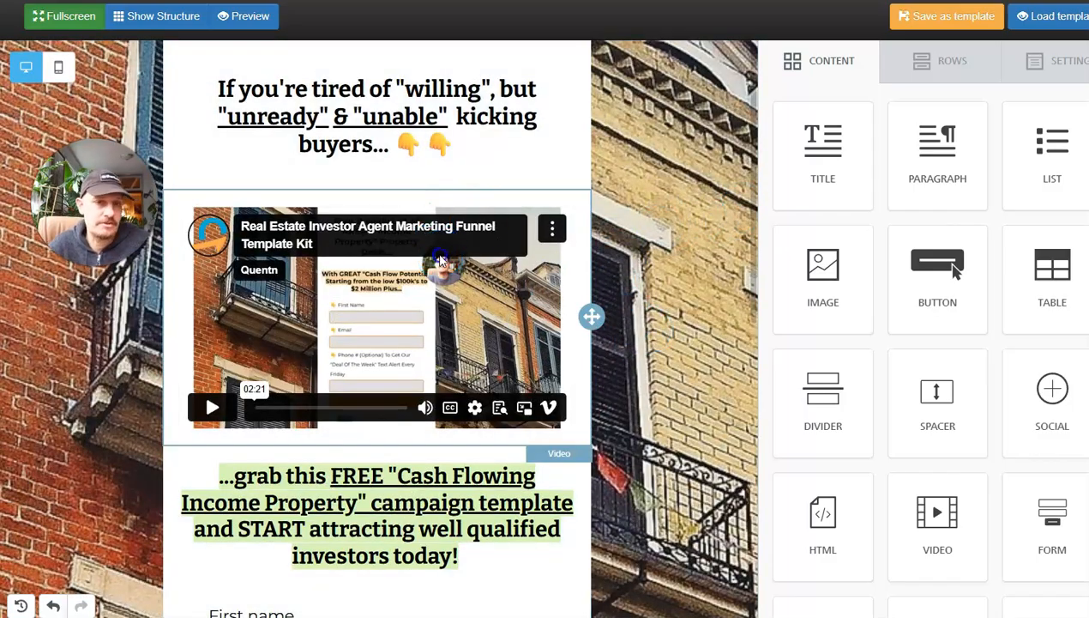
left_click(463, 228)
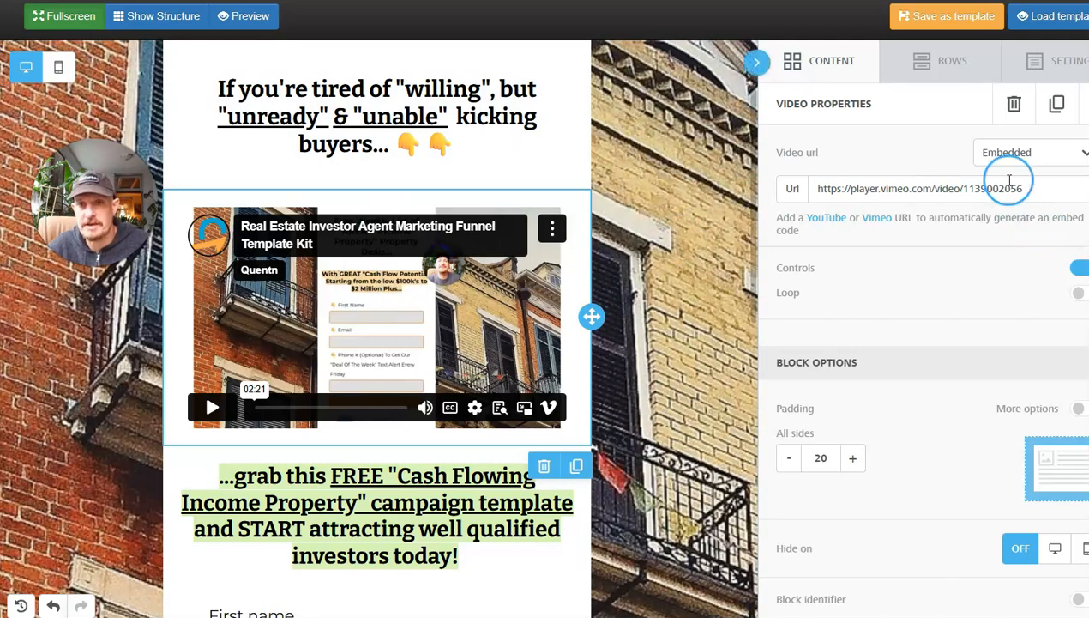
left_click_drag(1030, 188, 824, 192)
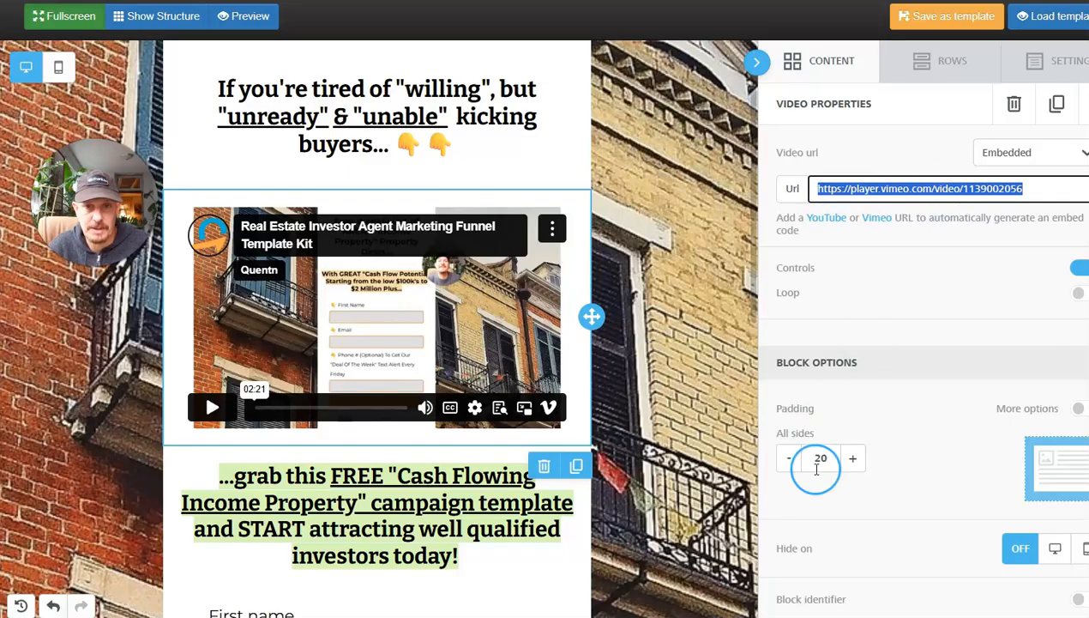
Try a padding of 5 on all sides of the video block and restore it to 20.
left_click(789, 467)
left_click(789, 467)
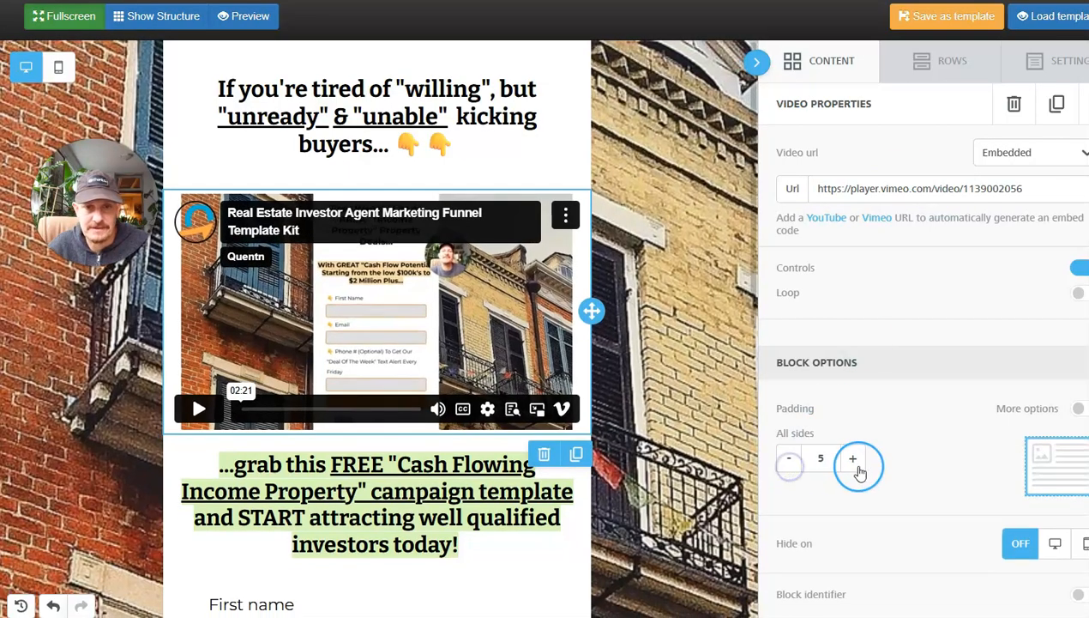
left_click(853, 459)
left_click(854, 459)
Try the custom highlight color #bdeae8 on the whole "...grab this FREE" title and discard the color choice.
scroll(469, 440, "down", 5)
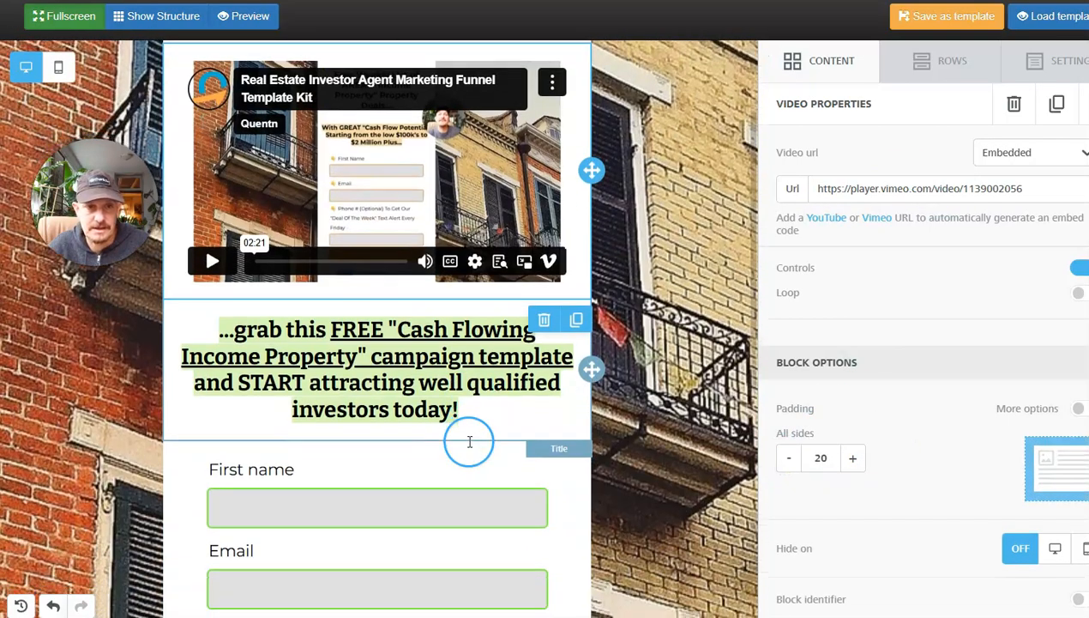
left_click(372, 238)
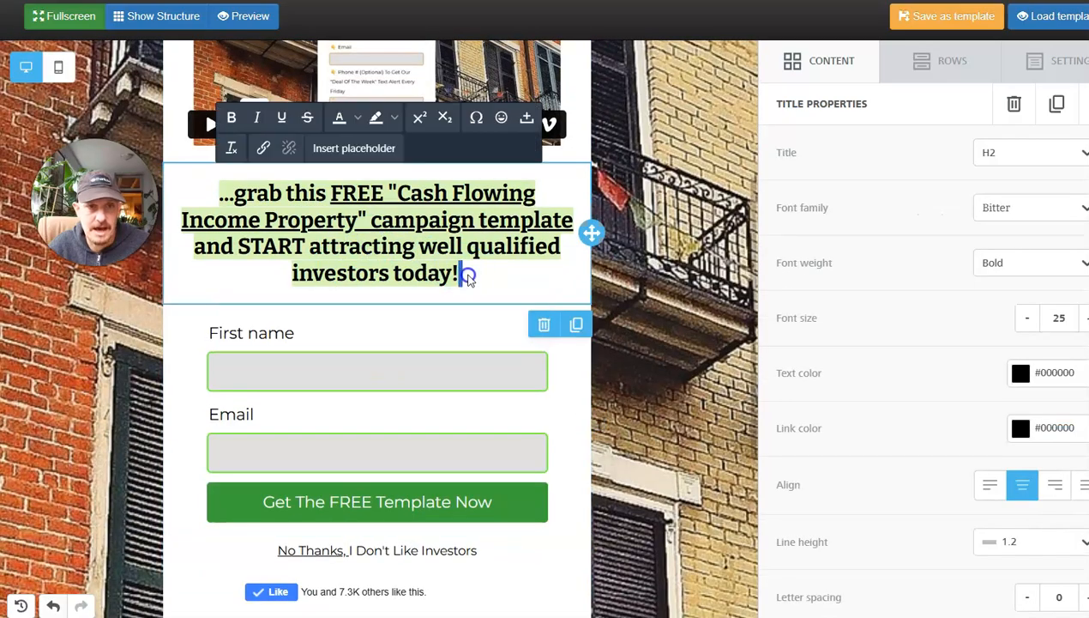
left_click_drag(461, 272, 252, 199)
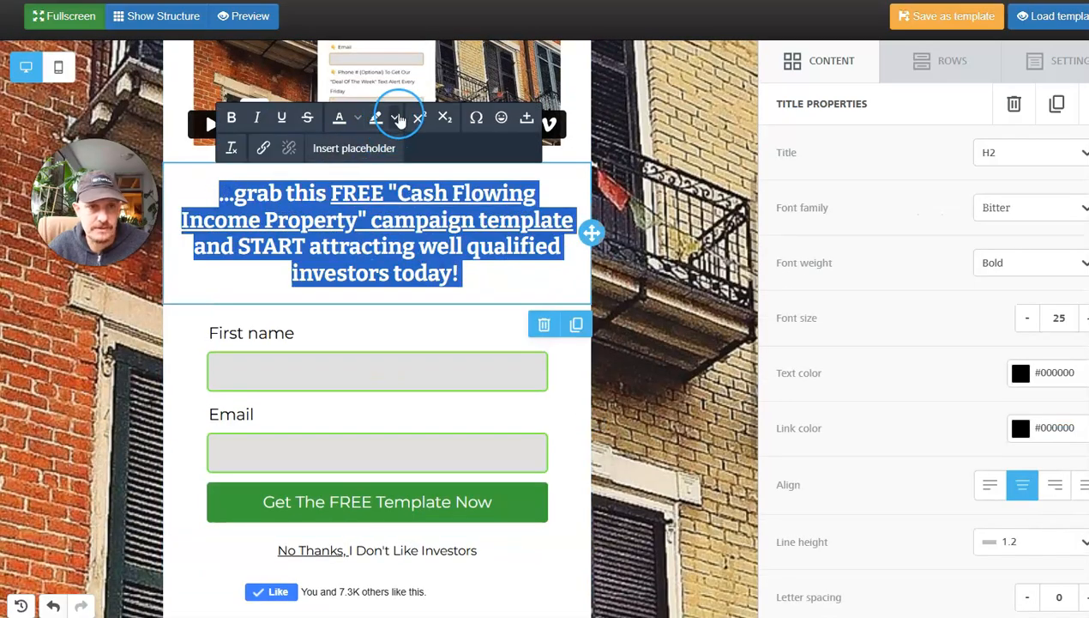
left_click(394, 118)
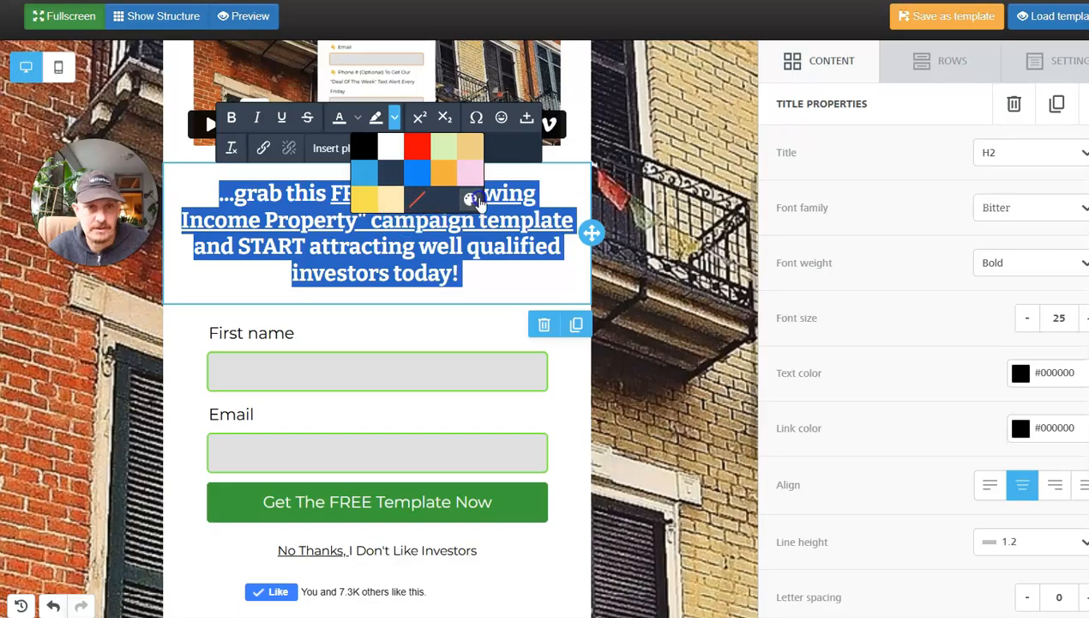
left_click(475, 200)
mouse_move(469, 228)
left_mouse_down()
mouse_move(373, 291)
mouse_move(316, 285)
mouse_move(338, 385)
left_mouse_up()
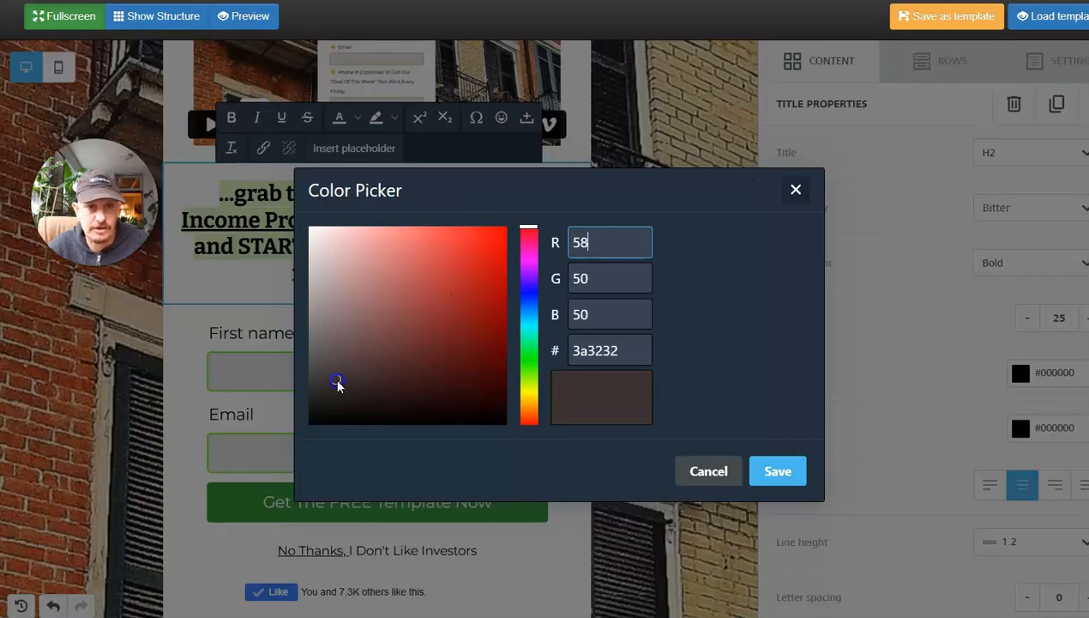
left_click_drag(527, 346, 527, 328)
left_click_drag(449, 321, 345, 243)
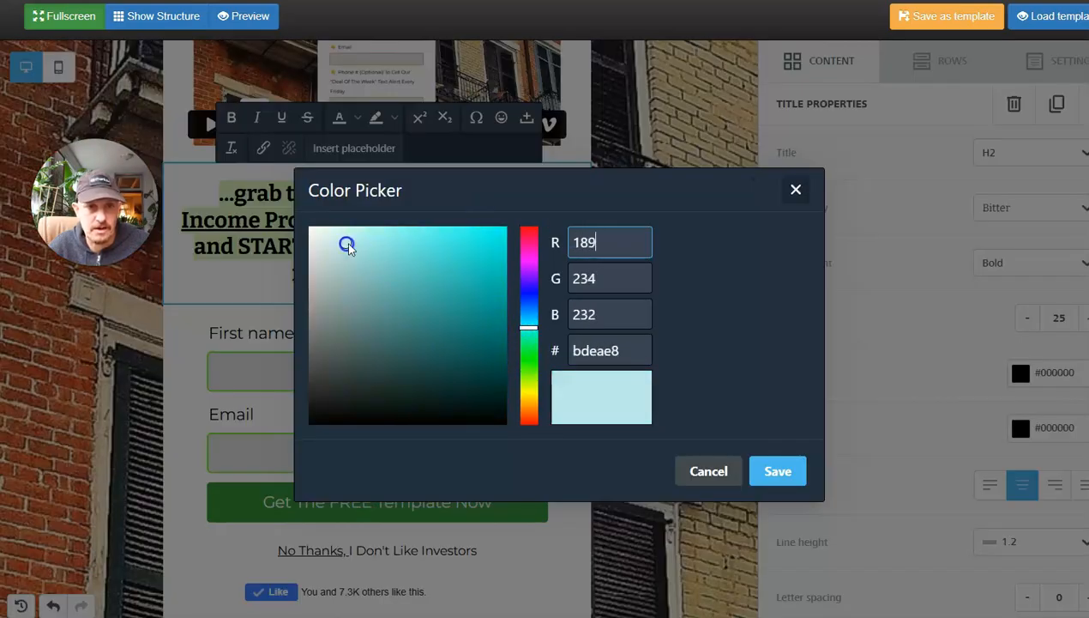
left_click(796, 190)
left_click(399, 250)
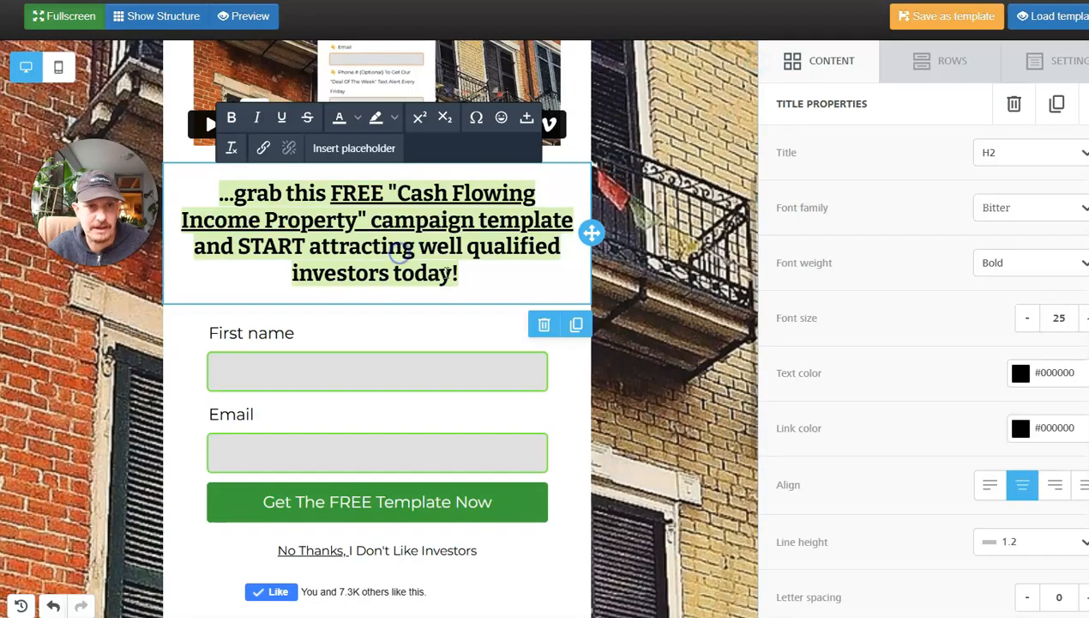
Select the sign-up form block and review its layout, font and field properties.
left_click(431, 388)
scroll(429, 383, "down", 3)
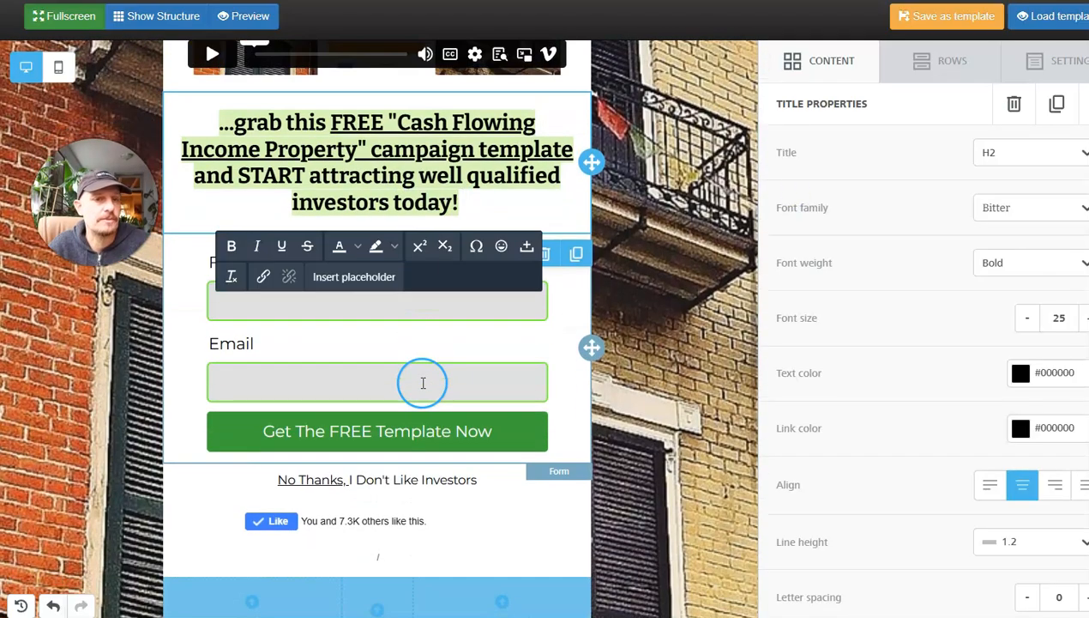
left_click(317, 276)
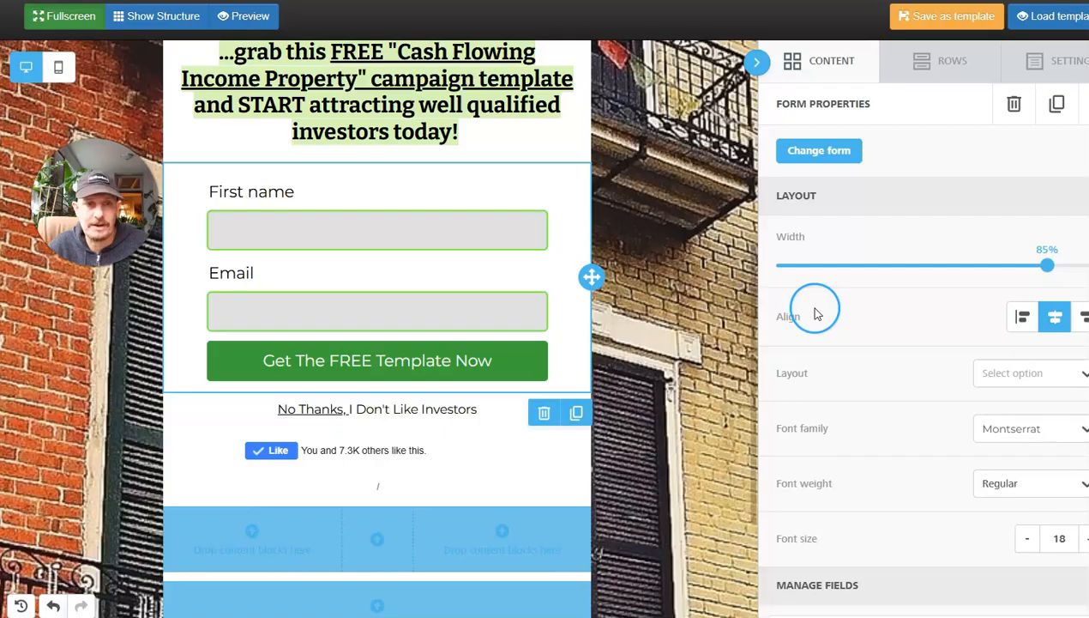
scroll(868, 274, "down", 5)
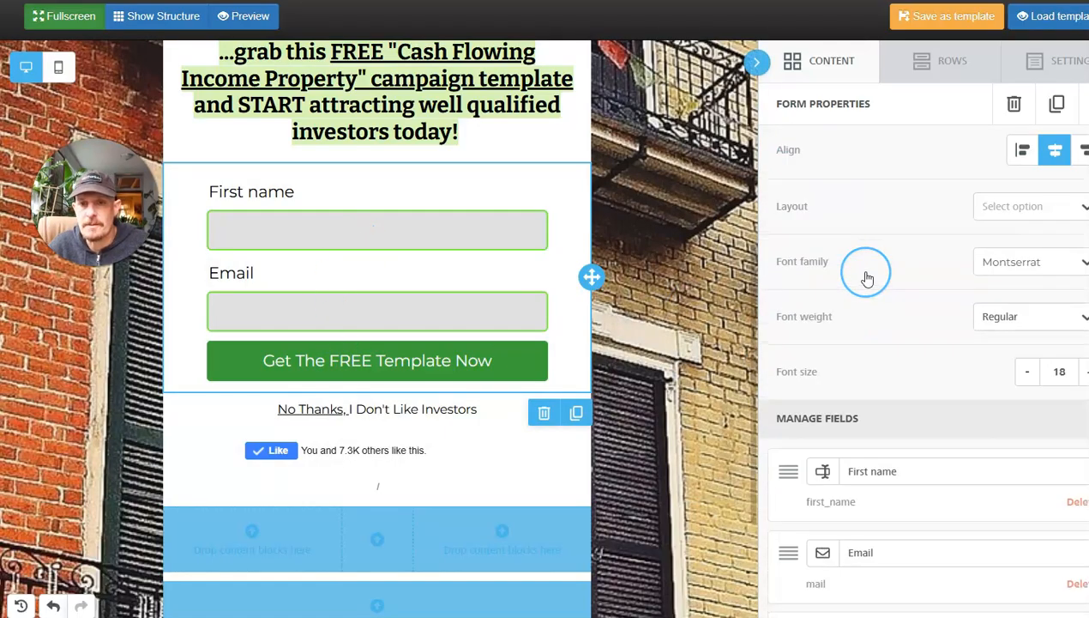
scroll(866, 278, "up", 2)
scroll(866, 275, "up", 3)
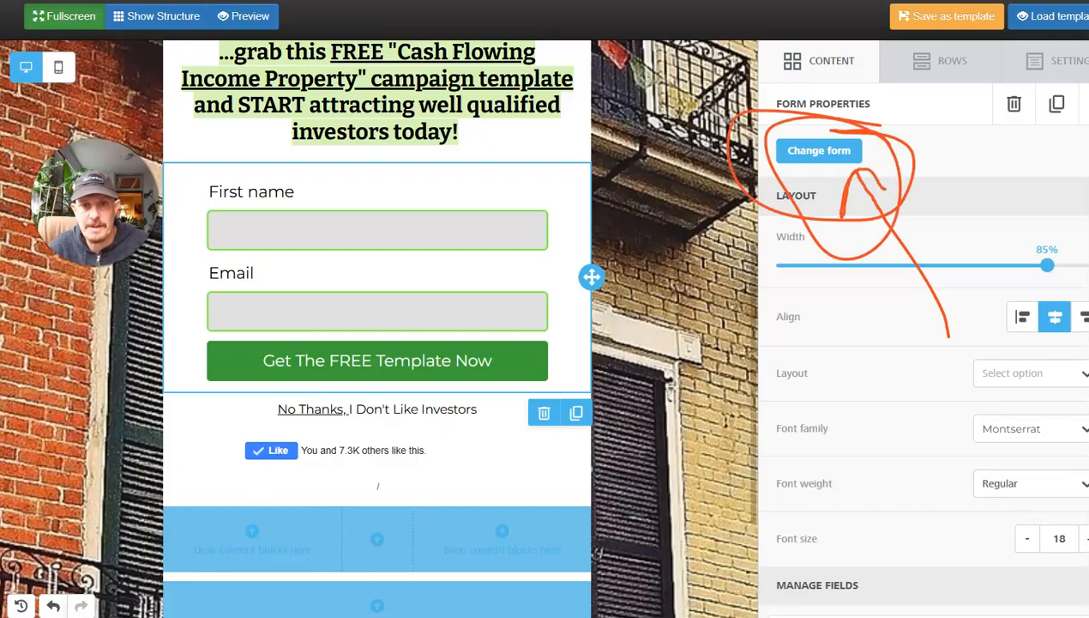
Save the form's field selection with Email and First name in use, and move First name above Email.
left_click(787, 154)
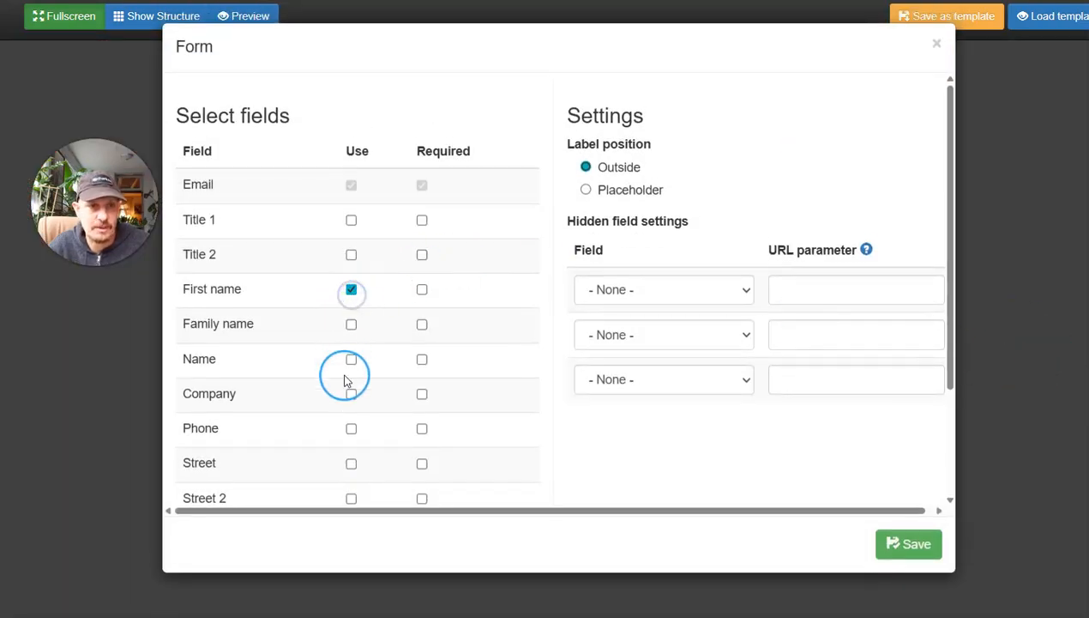
left_click(350, 428)
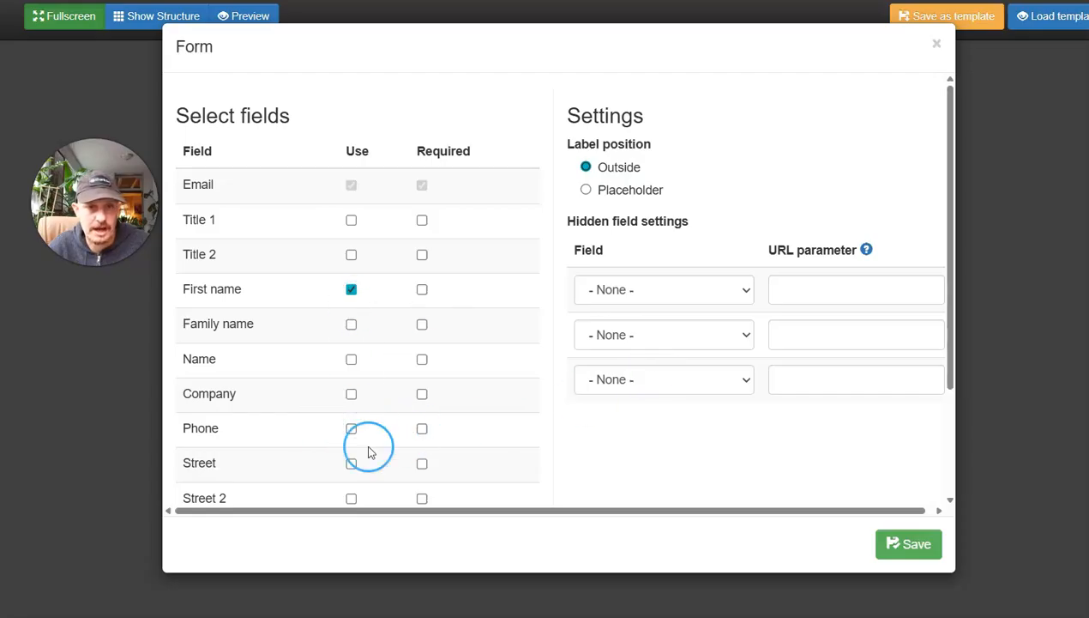
left_click(895, 546)
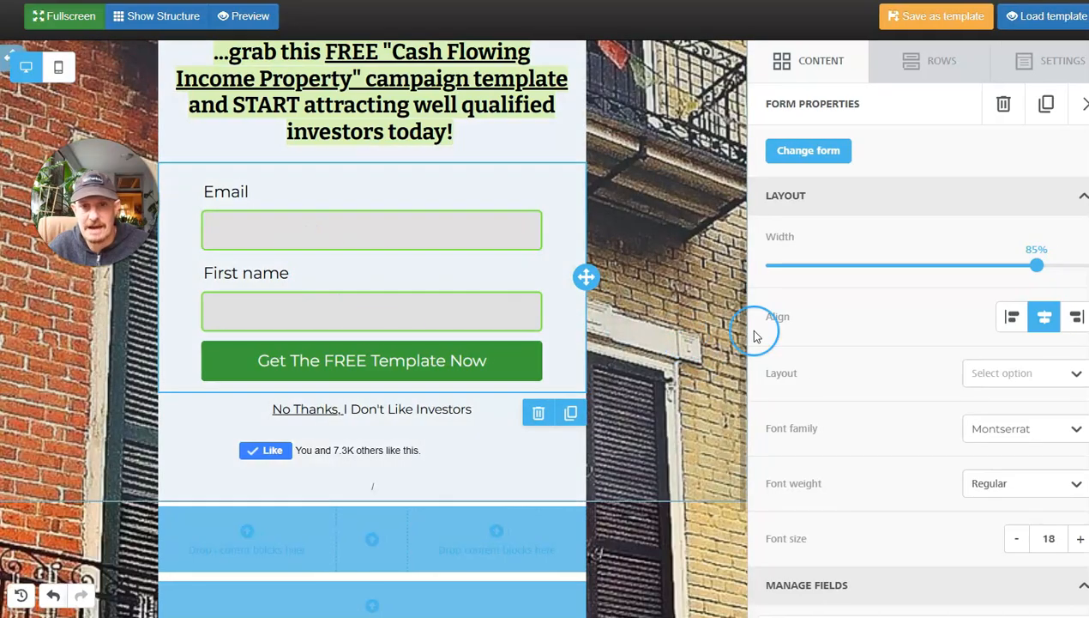
scroll(975, 420, "down", 5)
left_click_drag(777, 366, 777, 288)
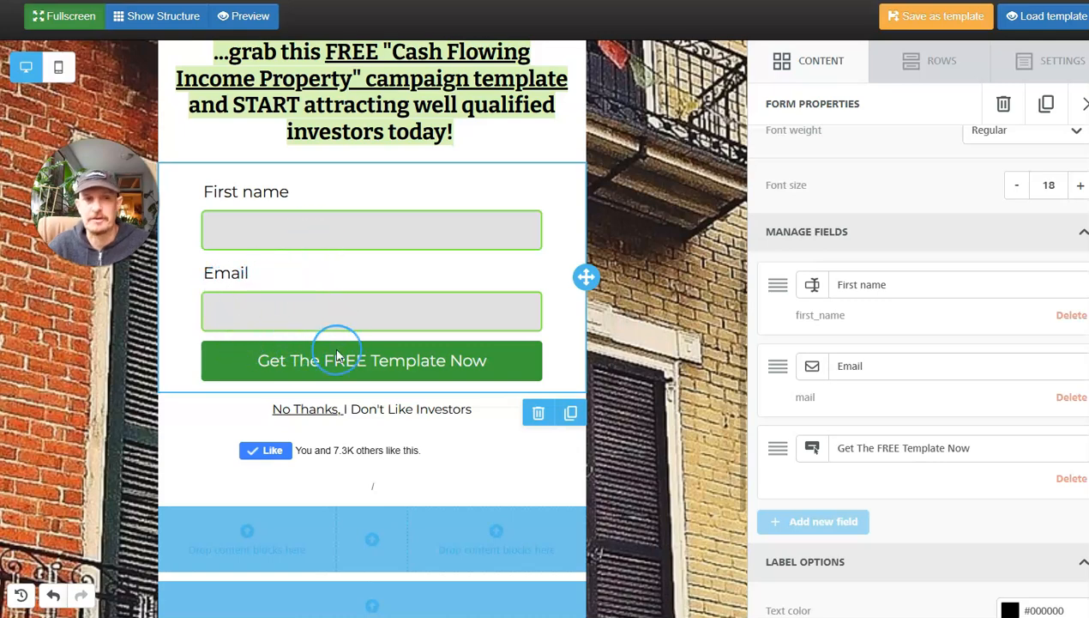
Review the whole landing page along with the form's label, field and button options.
scroll(338, 348, "up", 3)
scroll(338, 349, "down", 3)
left_click(314, 372)
scroll(390, 300, "up", 5)
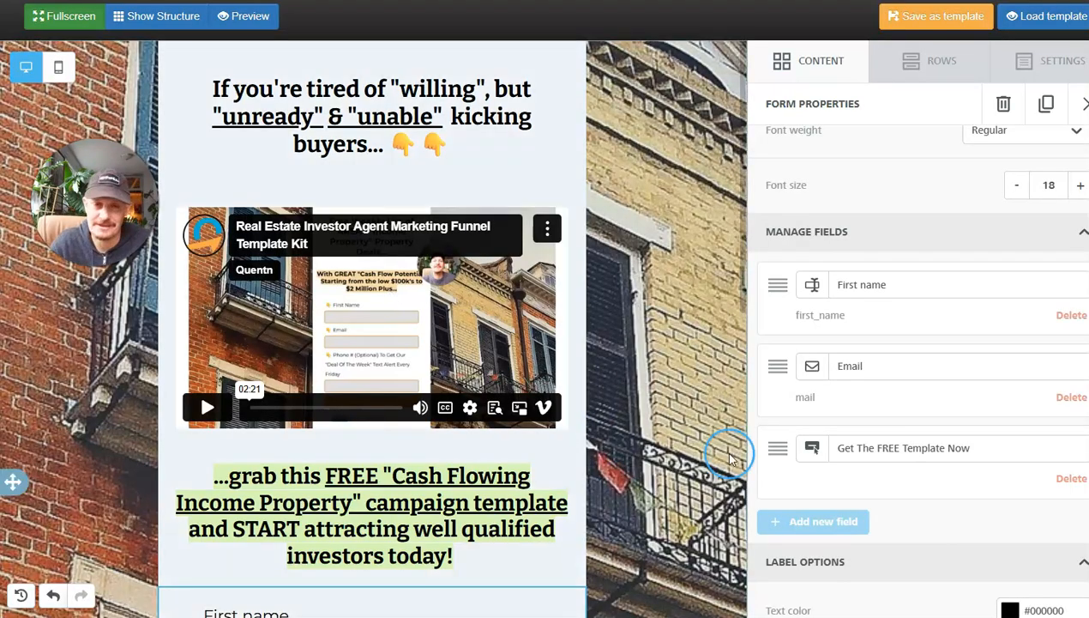
scroll(778, 401, "down", 7)
scroll(765, 438, "up", 1)
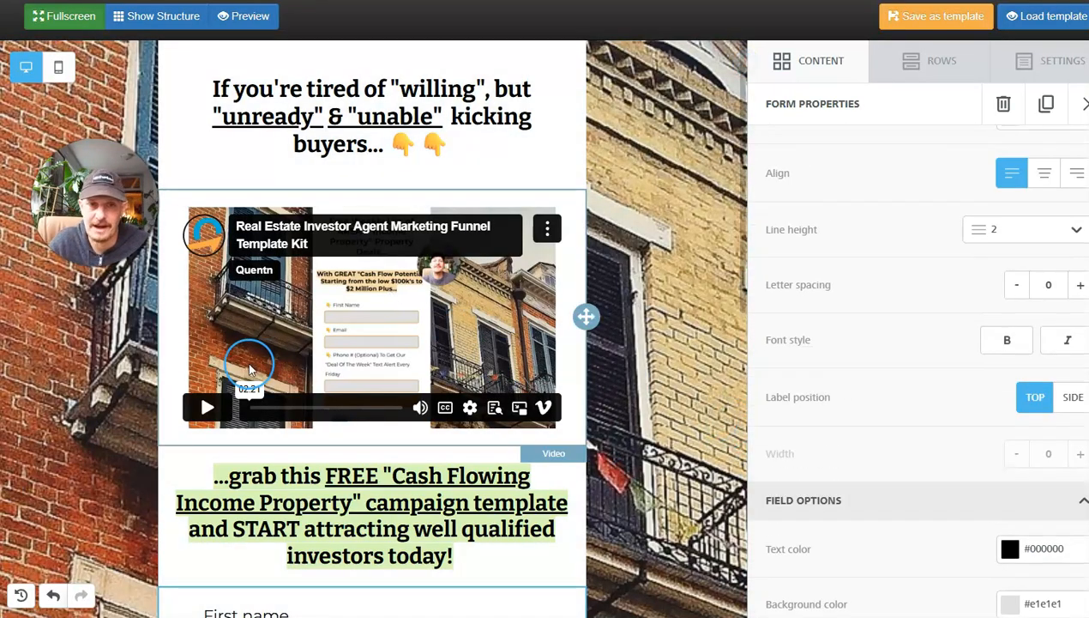
scroll(253, 367, "down", 3)
scroll(805, 400, "down", 8)
scroll(853, 403, "down", 1)
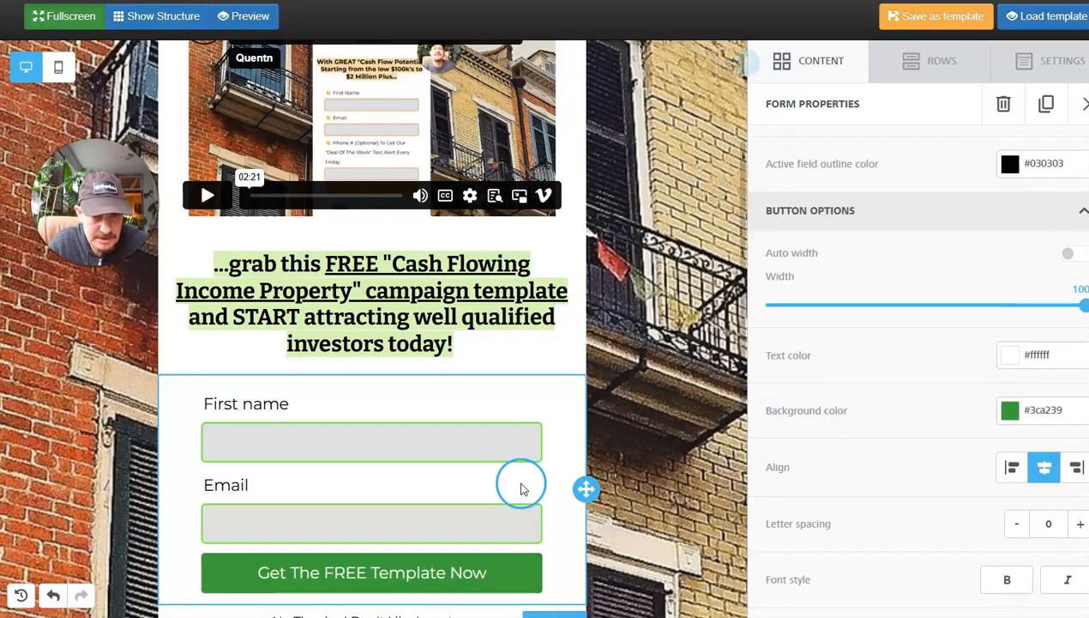
scroll(518, 480, "down", 4)
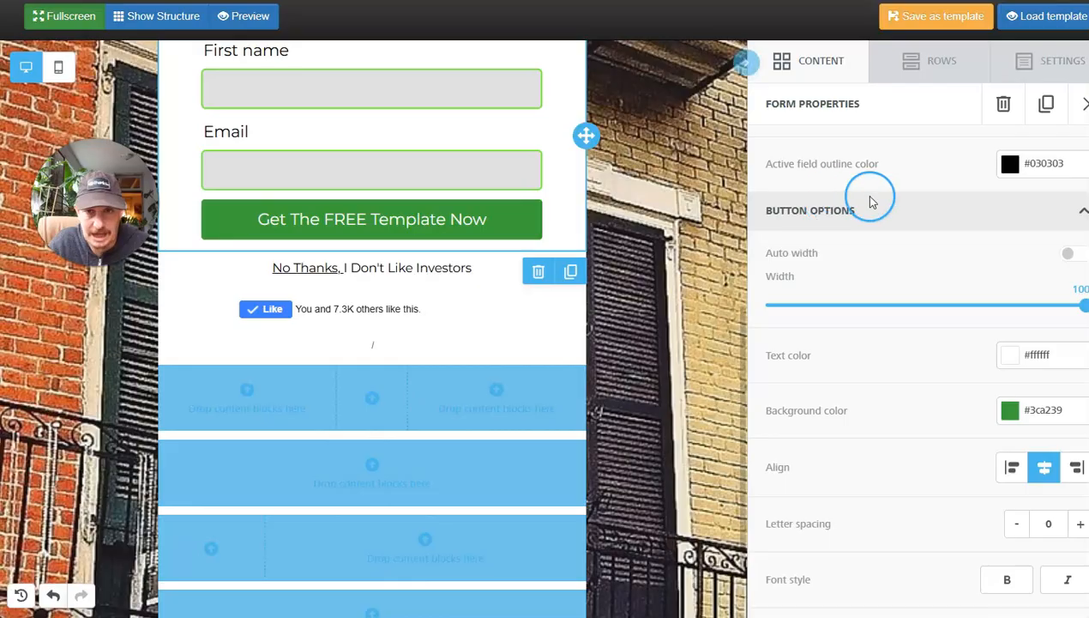
scroll(926, 146, "up", 3)
Examine the HTML code of the Facebook Like block below the form and return to the list of content blocks.
left_click(1036, 67)
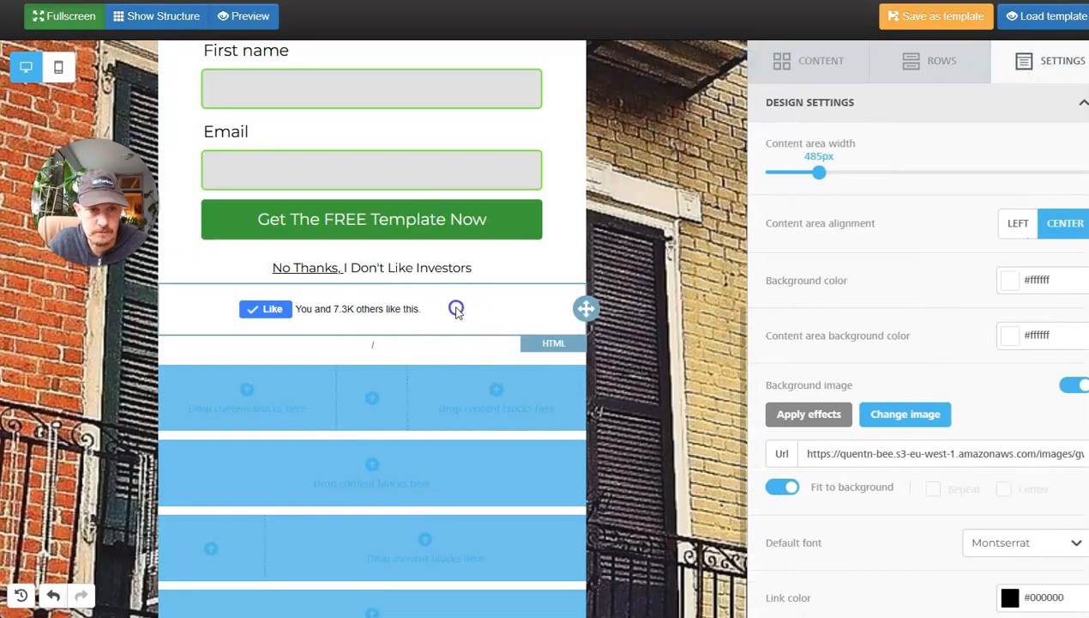
left_click(798, 65)
left_click(446, 304)
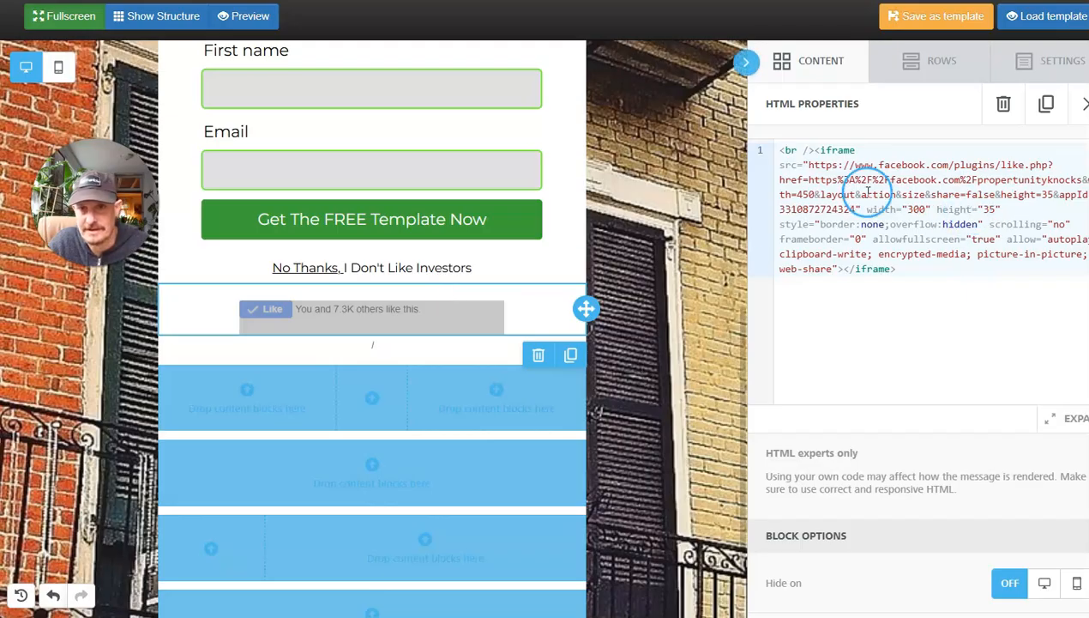
left_click_drag(896, 268, 790, 163)
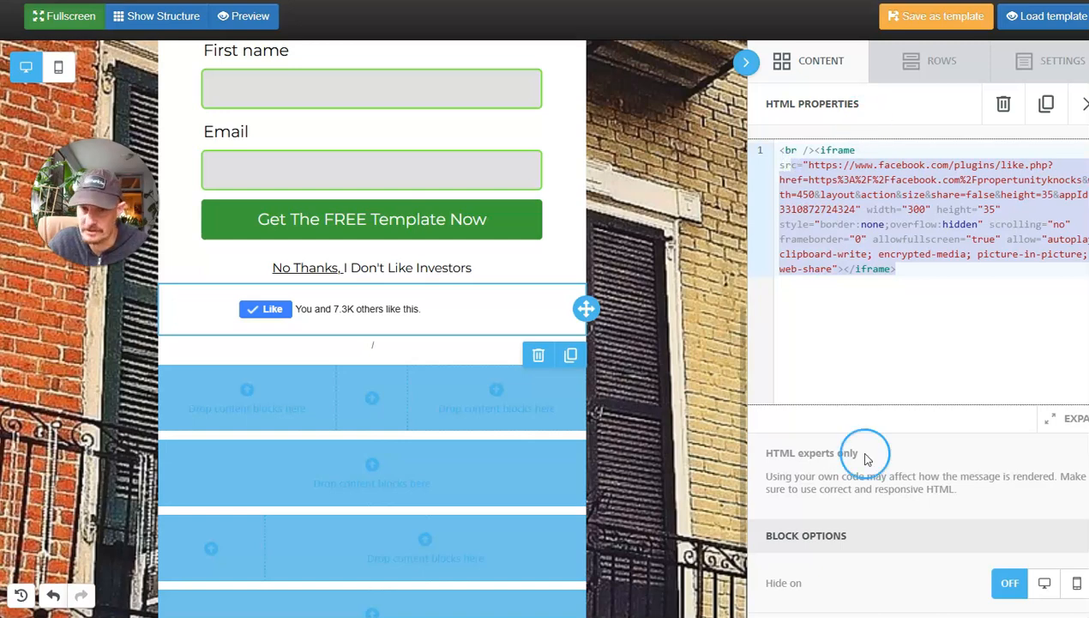
left_click(853, 388)
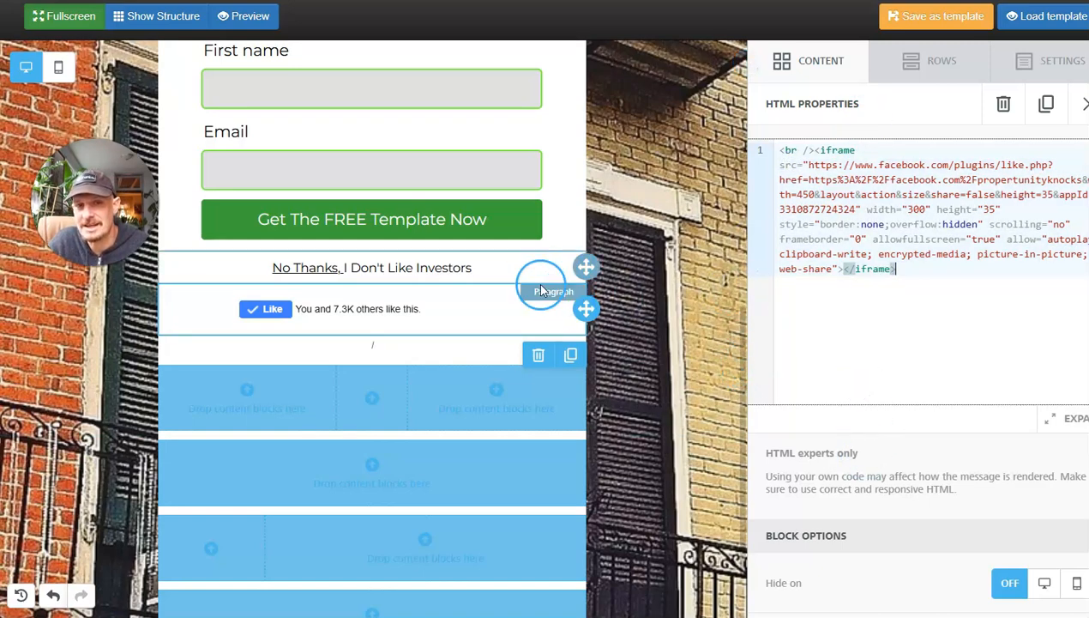
left_click(810, 60)
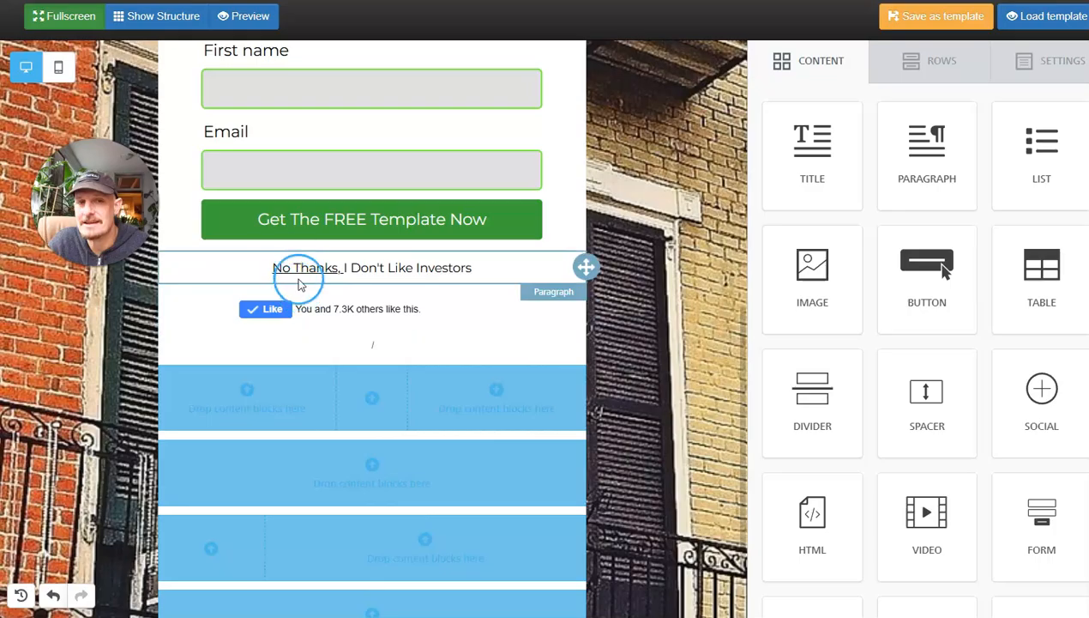
Examine the text and properties of the "No Thanks, I Don't Like Investors" paragraph, and exit the fullscreen editor.
left_click(367, 268)
left_click_drag(487, 272, 275, 271)
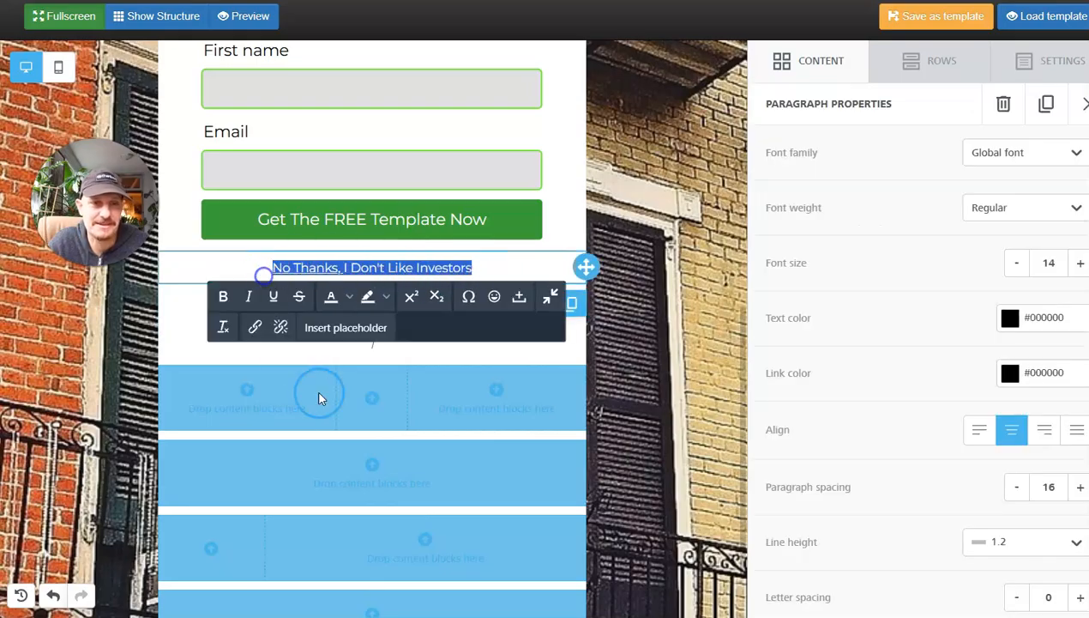
left_click(438, 383)
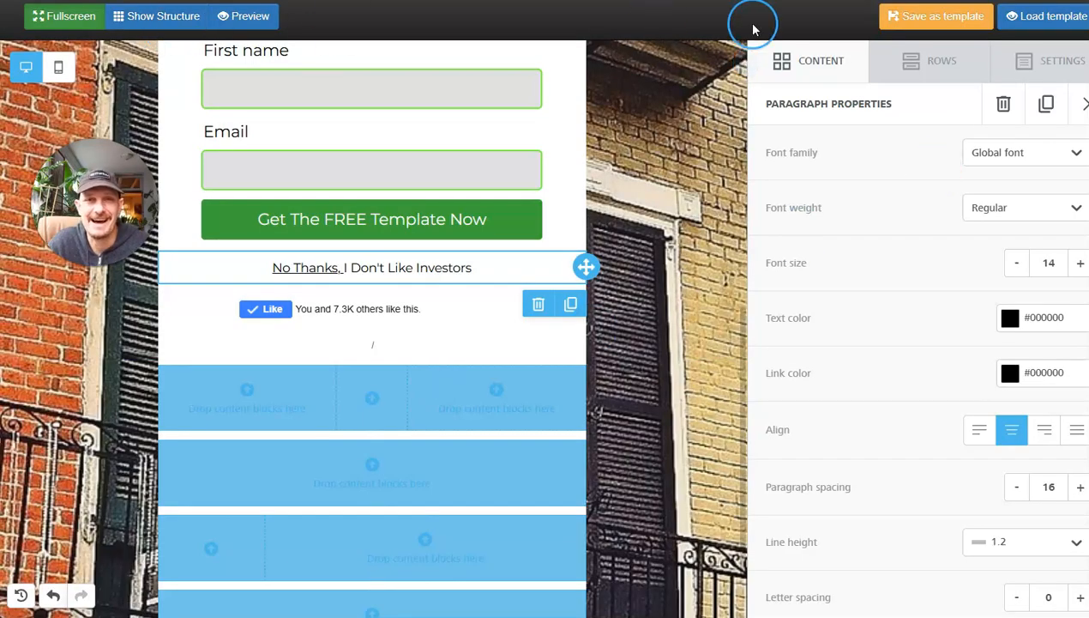
left_click(86, 19)
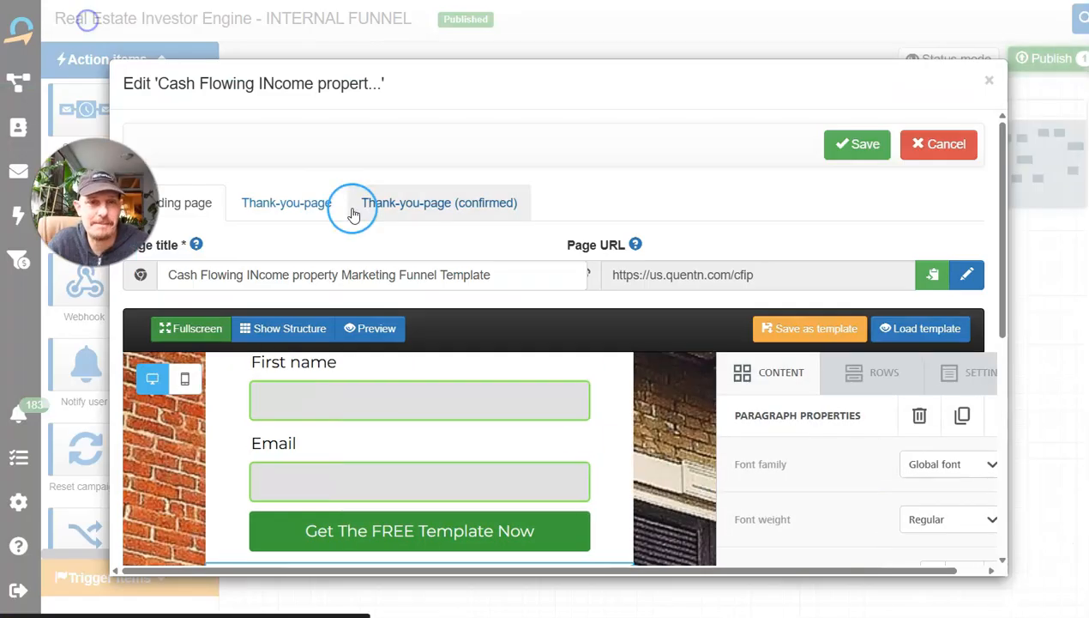
Open the landing page's thank-you page and examine its title and the paragraph about proving you're a real human.
left_click(278, 200)
scroll(573, 283, "down", 2)
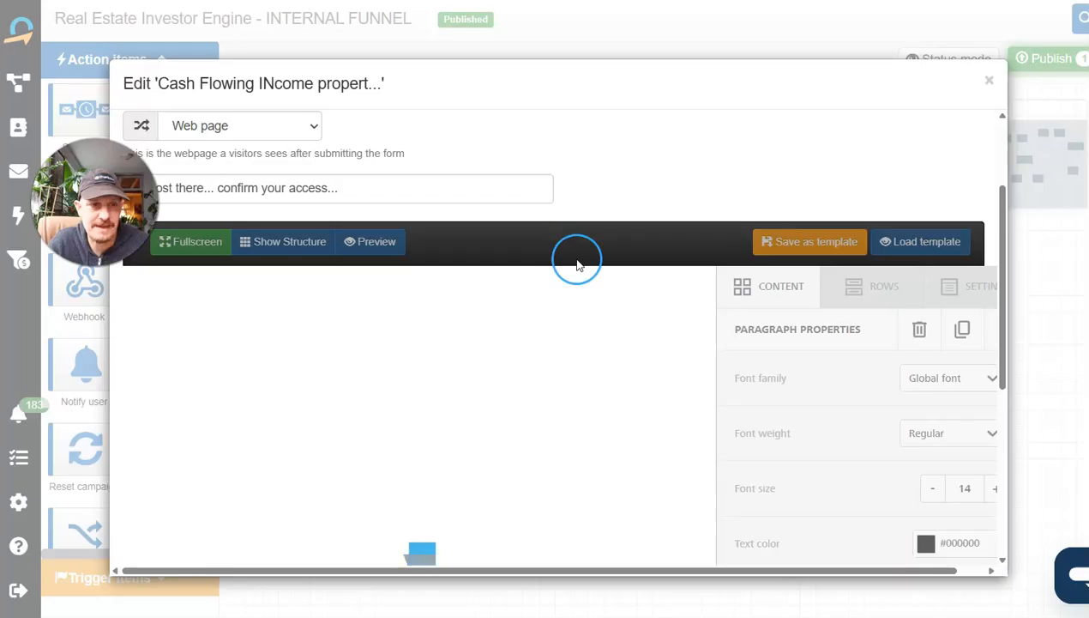
scroll(579, 275, "down", 2)
scroll(585, 291, "up", 3)
scroll(370, 317, "down", 2)
scroll(360, 365, "up", 2)
scroll(365, 377, "down", 2)
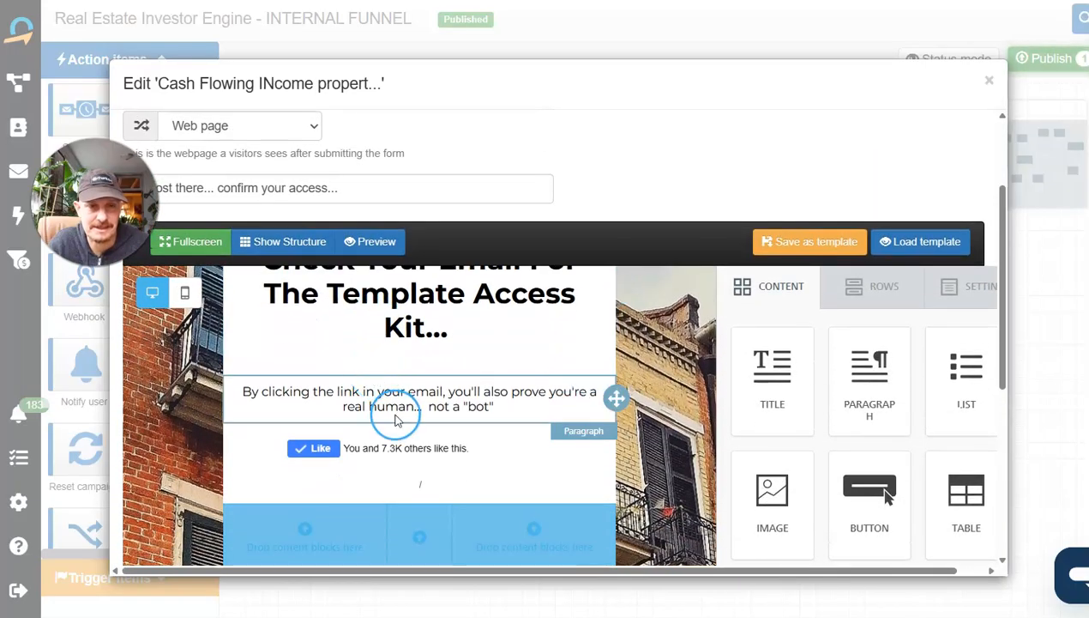
left_click(300, 396)
scroll(477, 372, "down", 1)
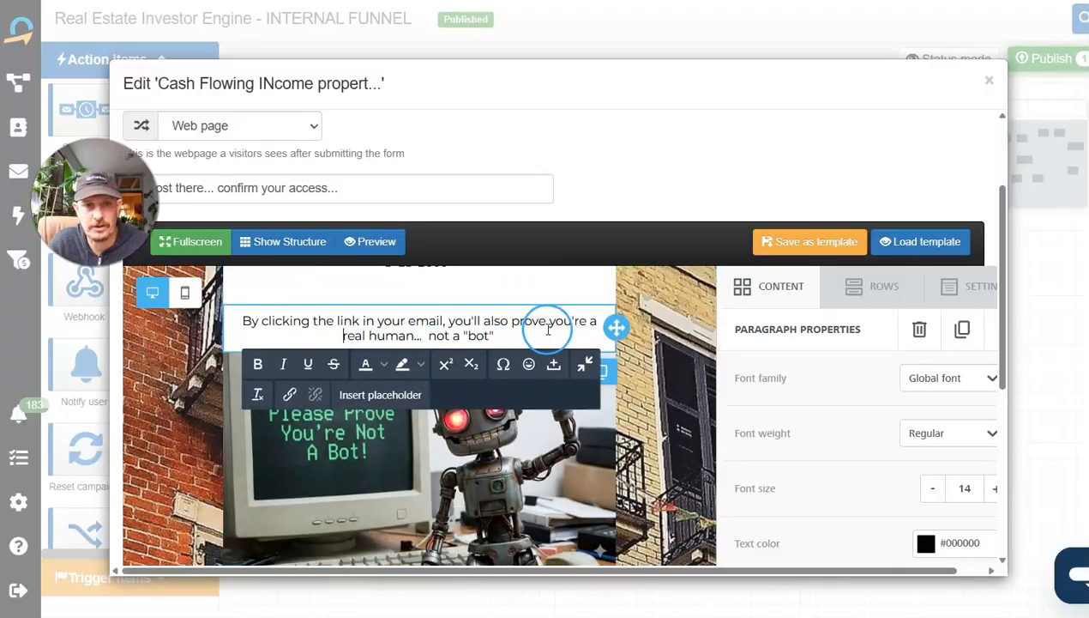
Examine the thank-you page's robot image and surrounding layout, and close the page editor without saving.
scroll(446, 343, "down", 1)
left_click(479, 449)
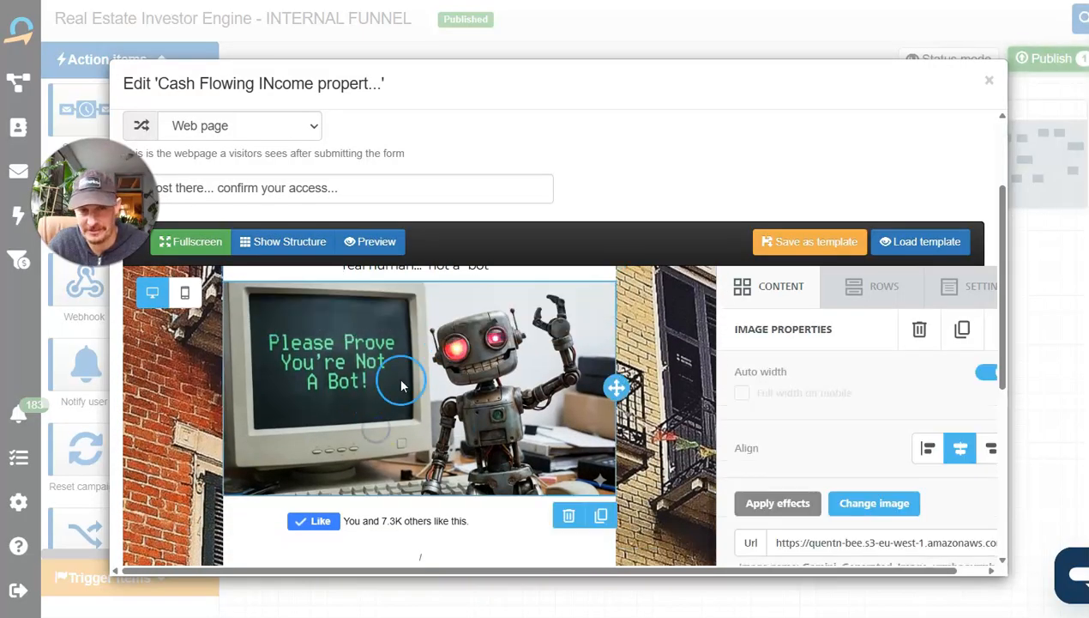
scroll(420, 420, "up", 1)
scroll(435, 444, "down", 2)
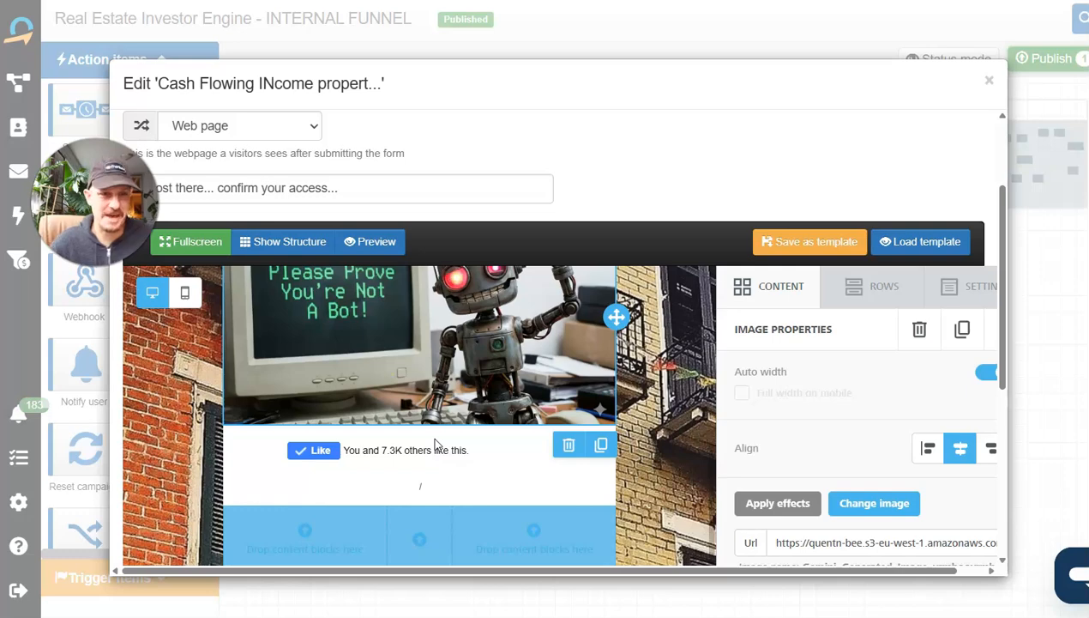
scroll(435, 444, "up", 2)
scroll(435, 444, "up", 2)
scroll(434, 444, "down", 2)
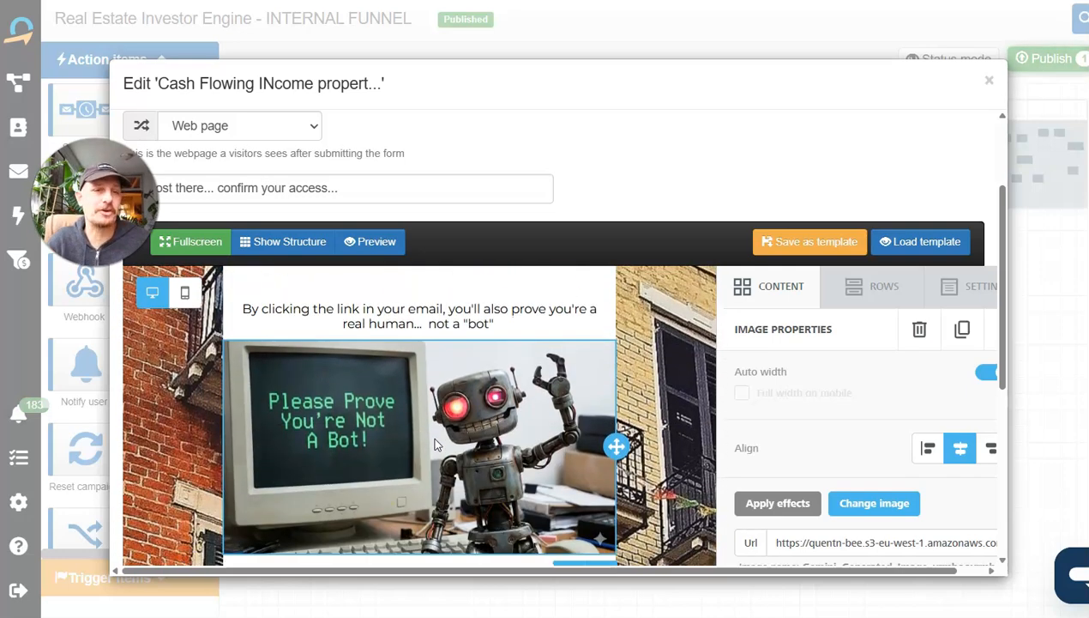
scroll(435, 444, "up", 1)
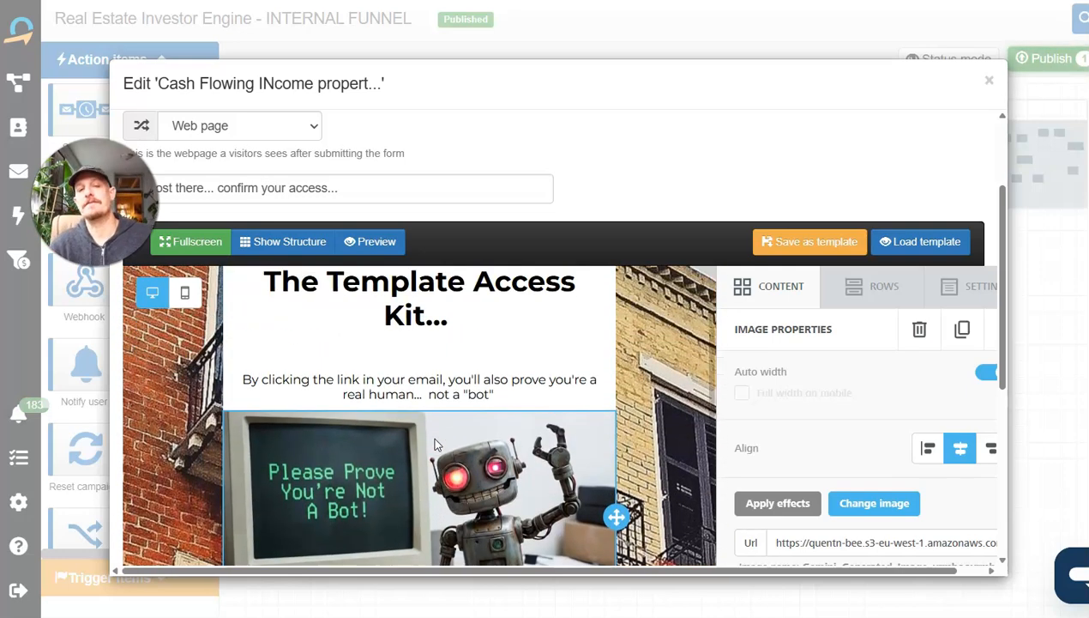
scroll(414, 504, "down", 1)
scroll(414, 506, "up", 2)
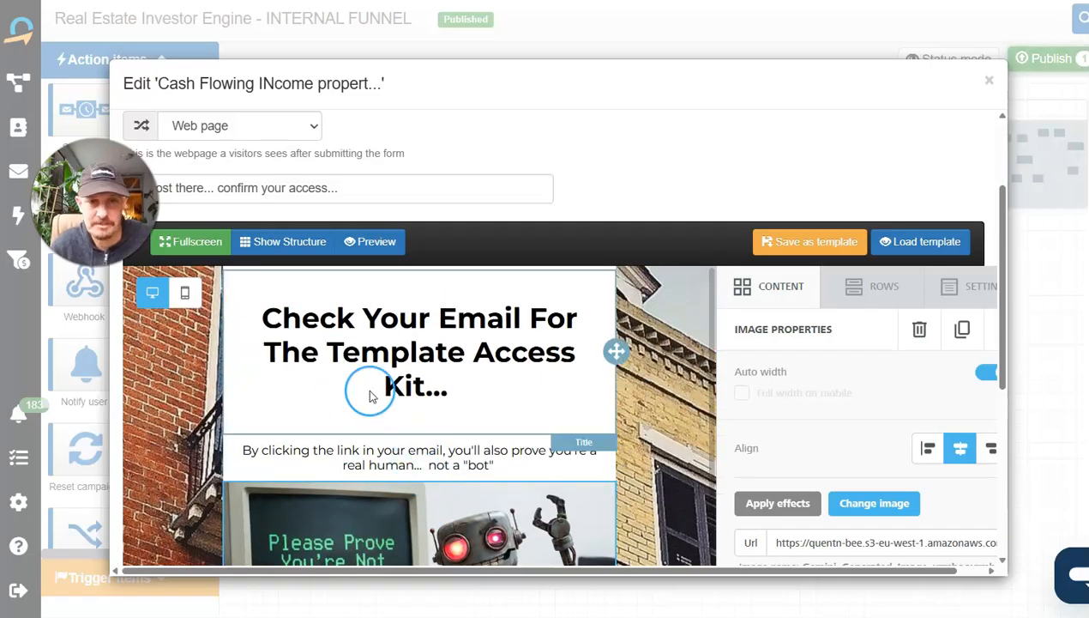
scroll(369, 390, "down", 4)
scroll(420, 483, "up", 3)
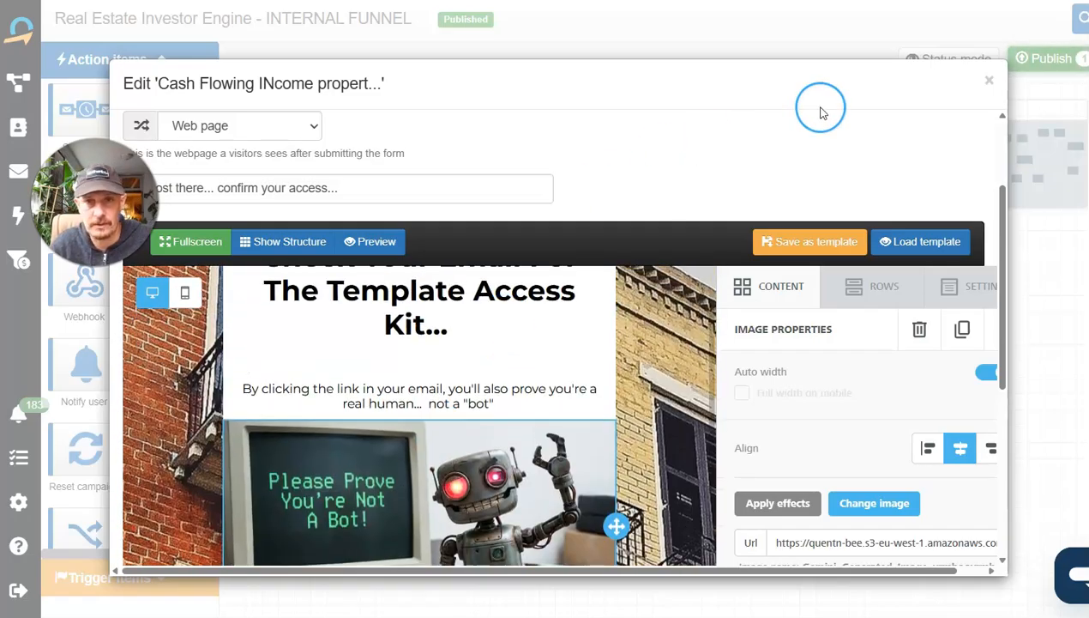
left_click(989, 79)
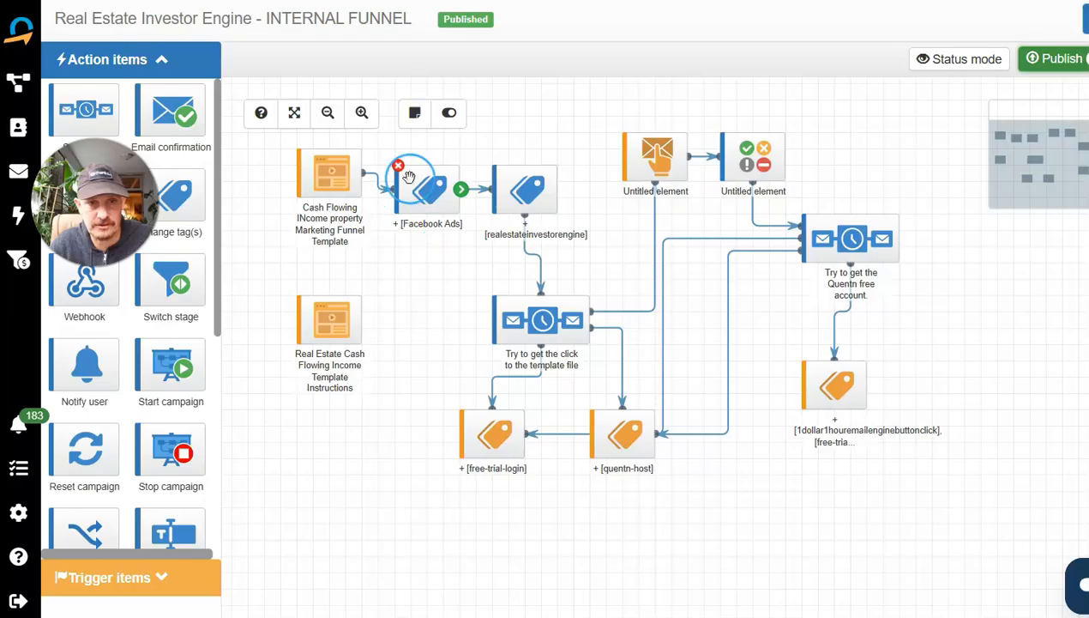
Align the [realestateinvestorengine] tag above the "Try to get the click to the template file" sequence, and review that sequence's emails and waits.
left_click_drag(527, 193, 543, 194)
left_click_drag(535, 334, 552, 317)
double_click(552, 317)
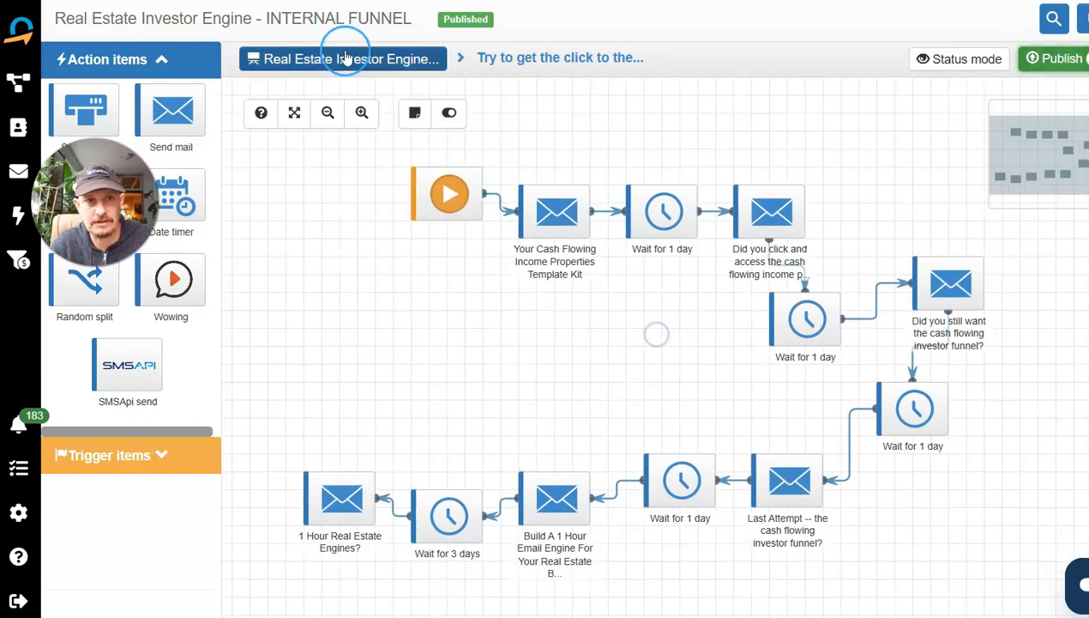
left_click(309, 58)
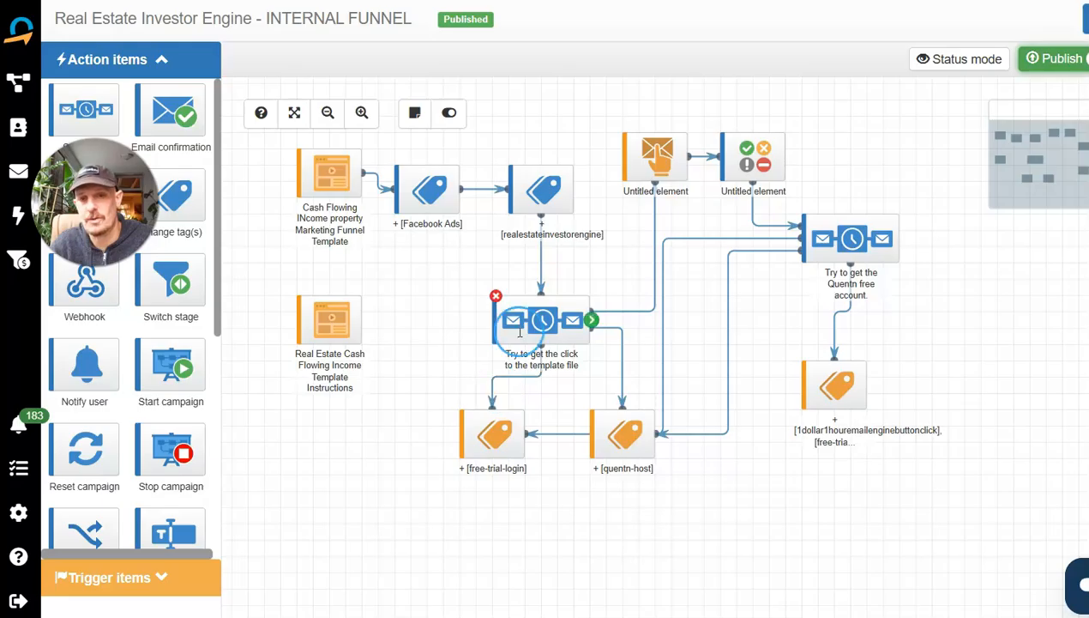
Tidy the mail and wait elements of the "Try to get the Quentn free account" sequence into two rows and return to the campaign.
double_click(857, 249)
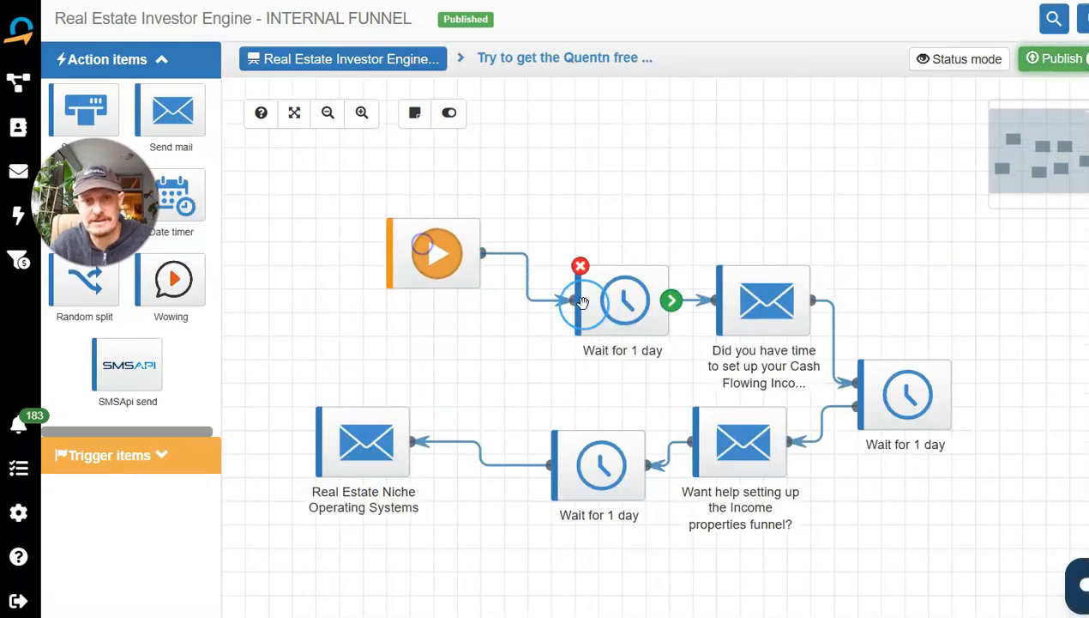
left_click_drag(583, 302, 558, 256)
left_click_drag(747, 303, 751, 256)
left_click_drag(909, 401, 926, 352)
left_click_drag(743, 442, 813, 419)
left_click_drag(603, 464, 649, 442)
left_click_drag(365, 445, 438, 422)
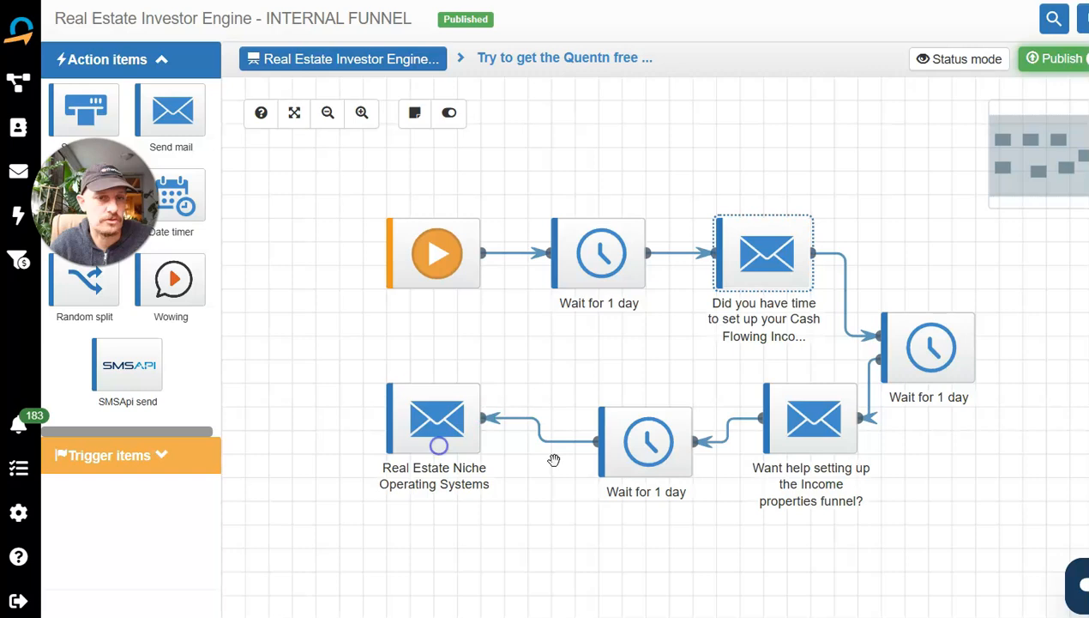
left_click_drag(603, 442, 578, 442)
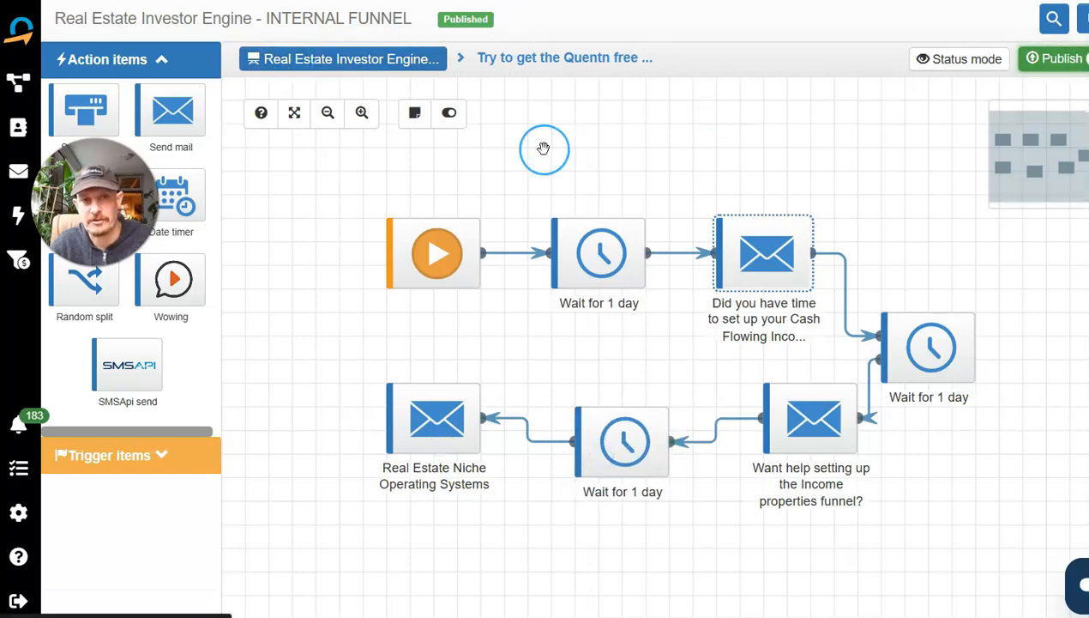
left_click(382, 58)
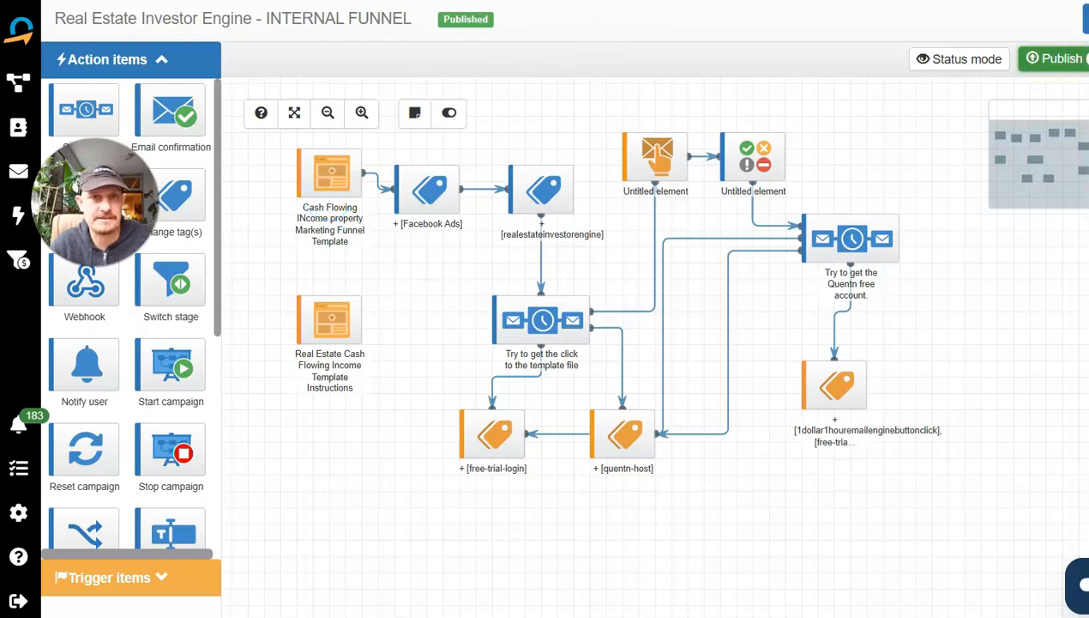
Reopen the Cash Flowing INcome property Marketing Funnel Template landing page in the fullscreen editor.
double_click(330, 172)
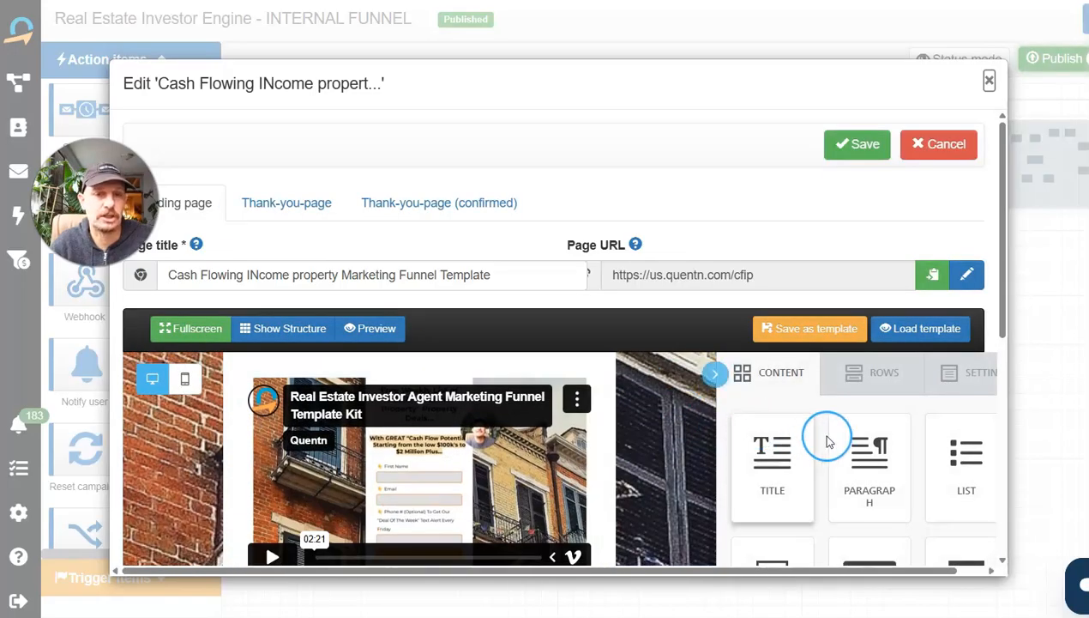
scroll(826, 437, "down", 2)
left_click(196, 331)
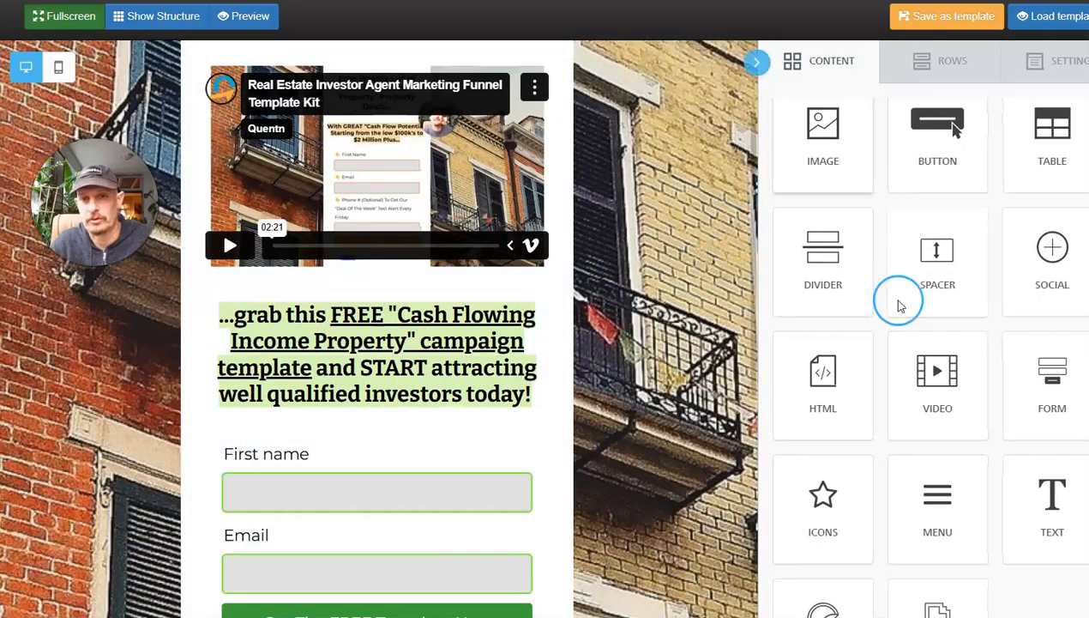
Review the landing page's headline, video, offer text and form against its brick building background.
scroll(909, 287, "up", 2)
scroll(367, 253, "down", 2)
scroll(564, 151, "up", 4)
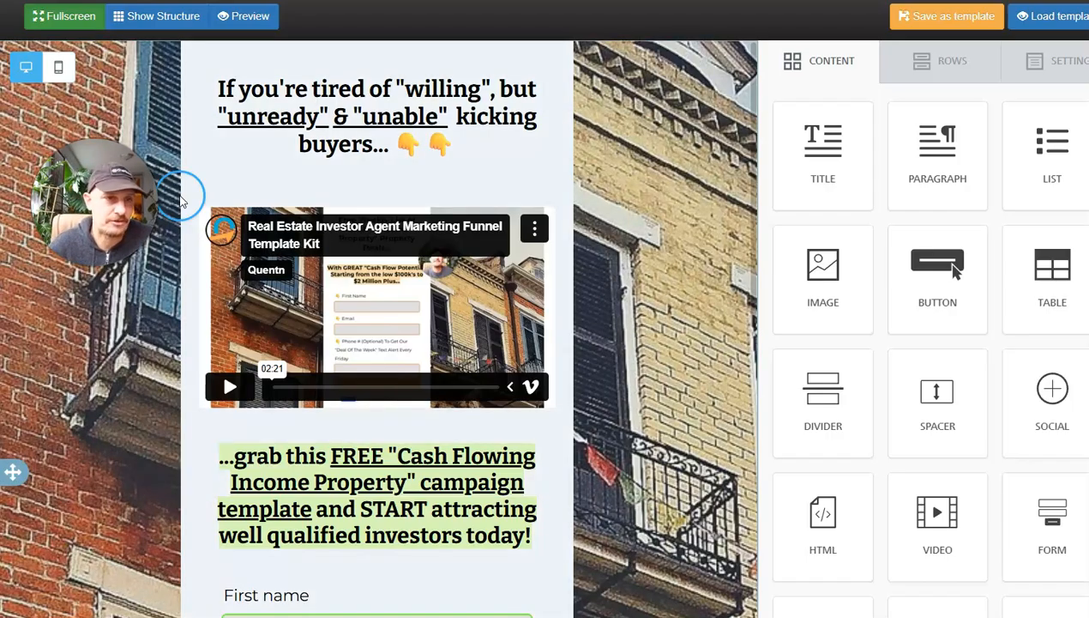
scroll(533, 171, "down", 3)
scroll(534, 170, "up", 3)
scroll(417, 190, "down", 2)
scroll(418, 190, "up", 2)
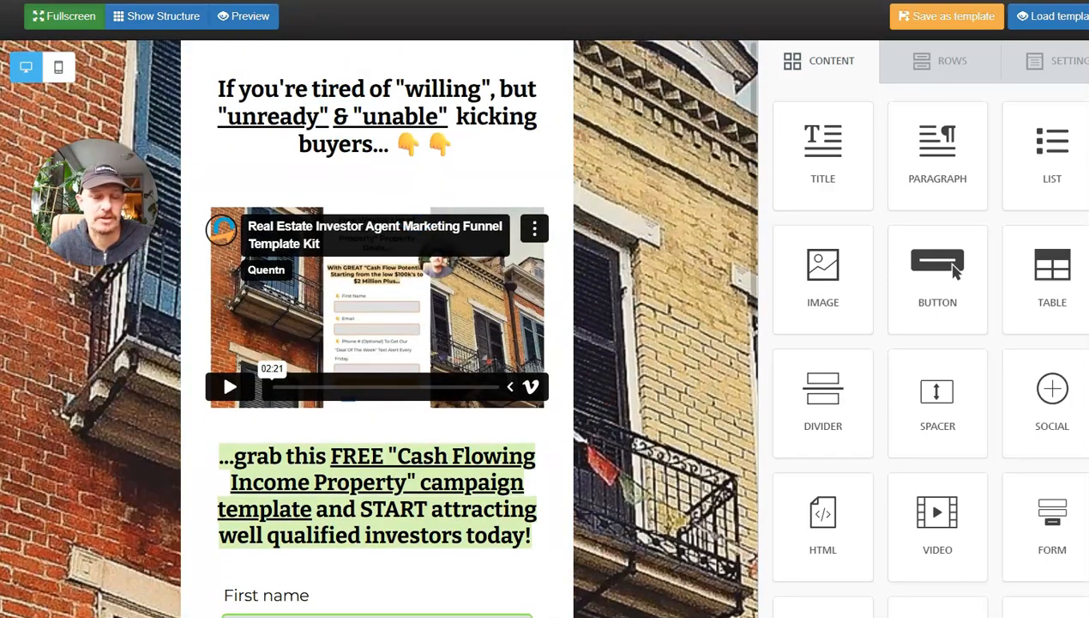
left_click(418, 254)
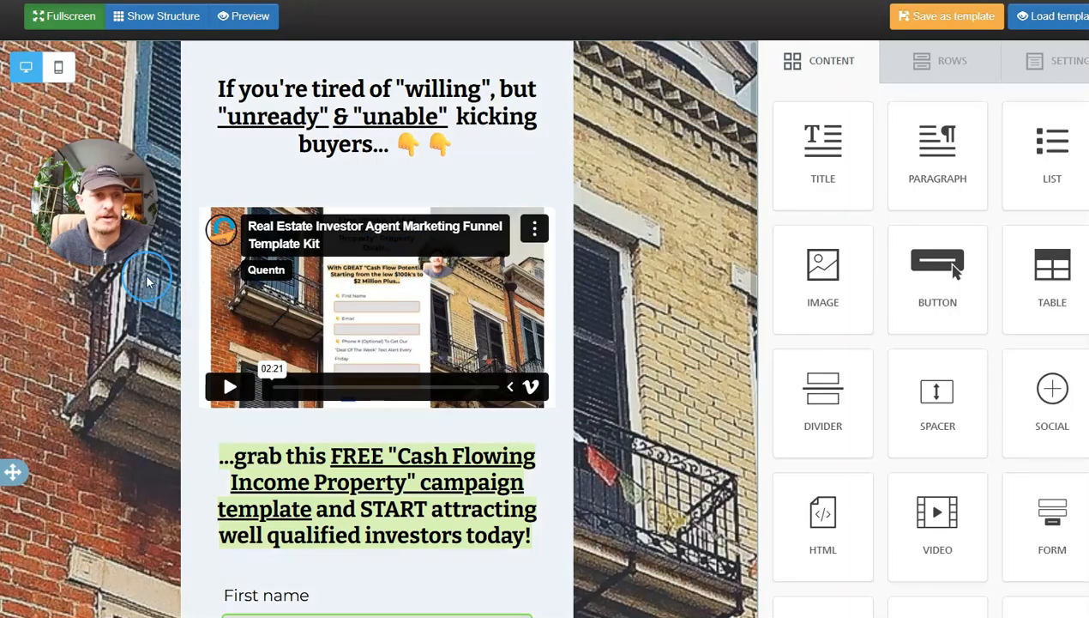
left_click_drag(95, 203, 484, 175)
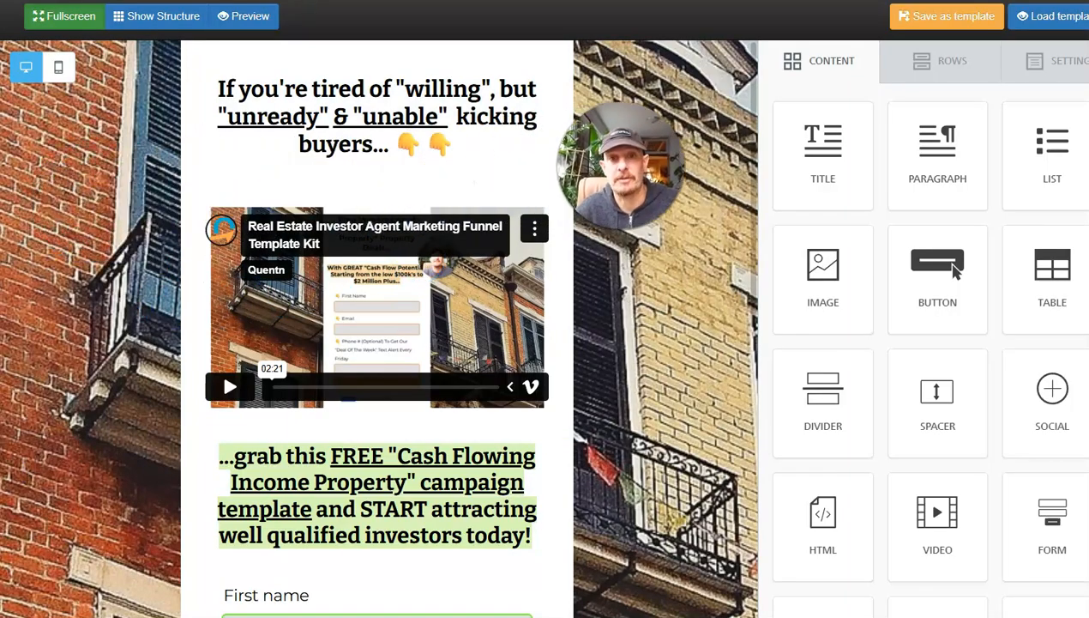